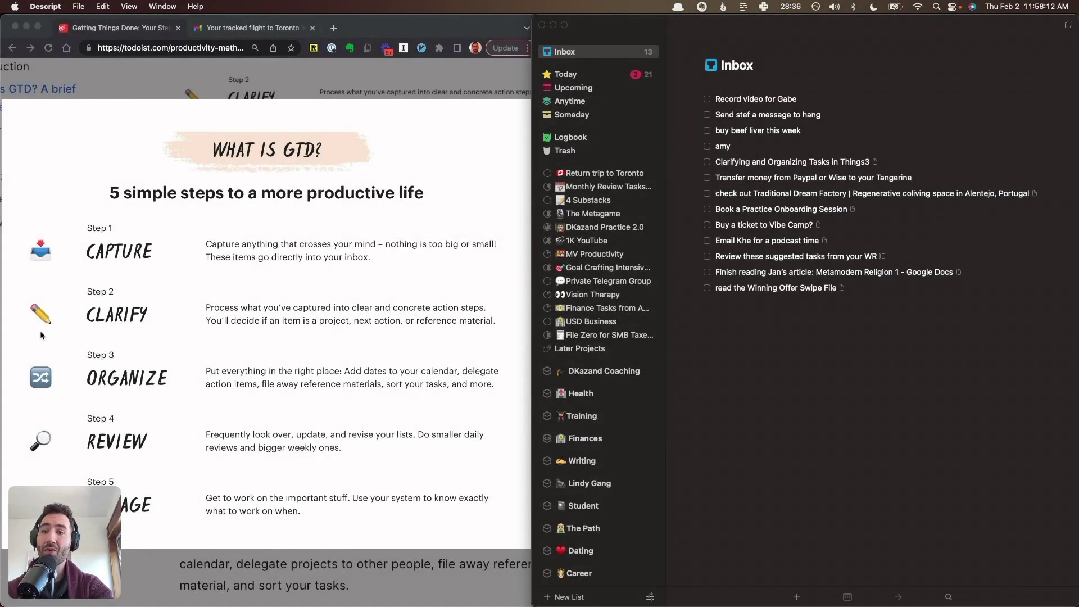
Bring Things 3 forward and add the to-do 'a task' to the Inbox with Quick Entry
click(732, 440)
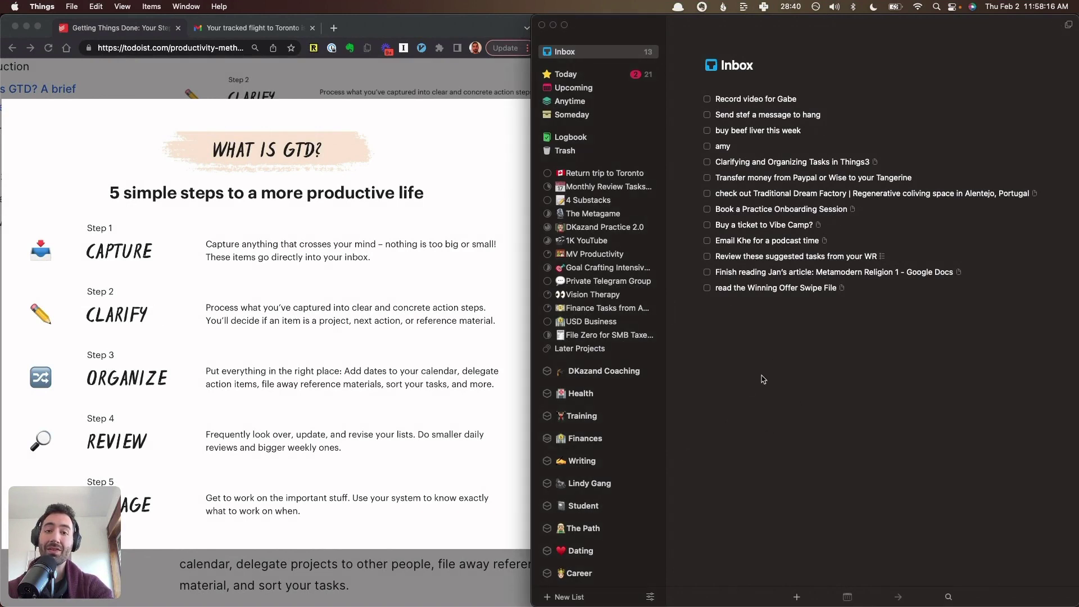
drag(90, 525, 811, 406)
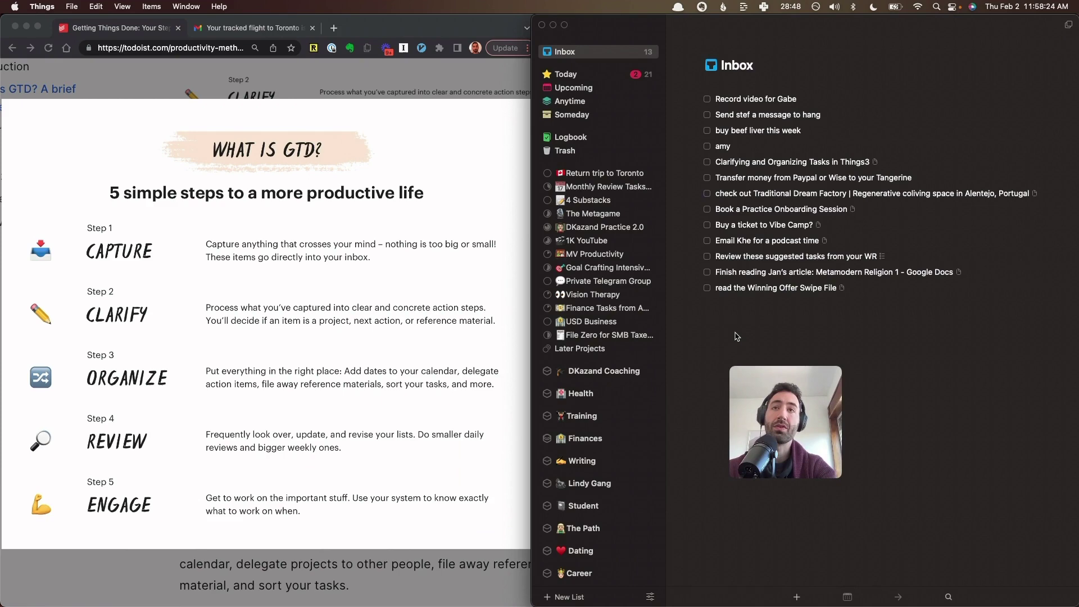
key(ctrl+space)
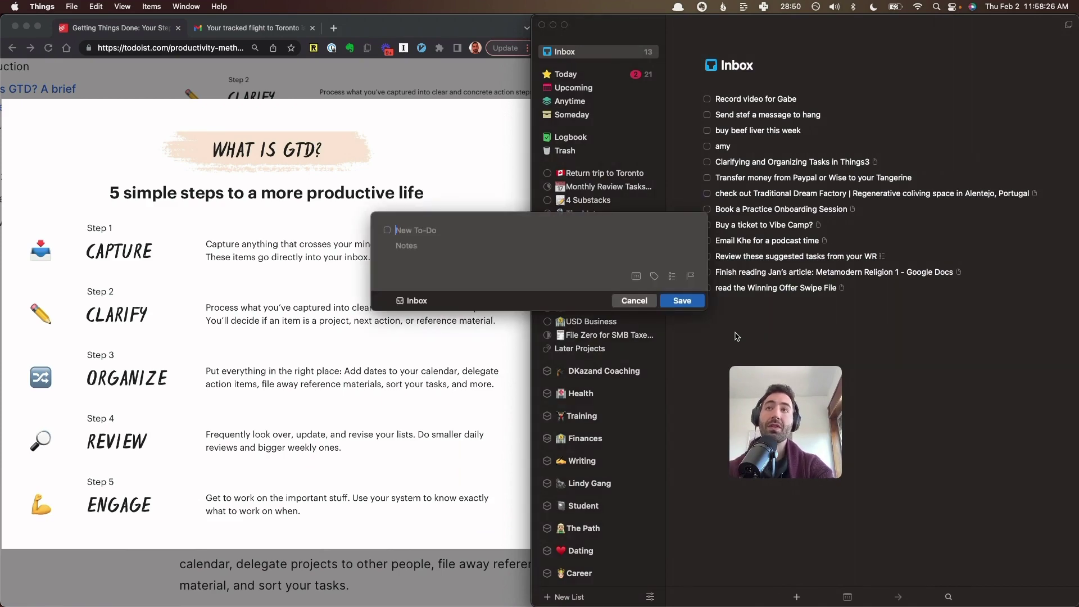
text(a task)
key(Return)
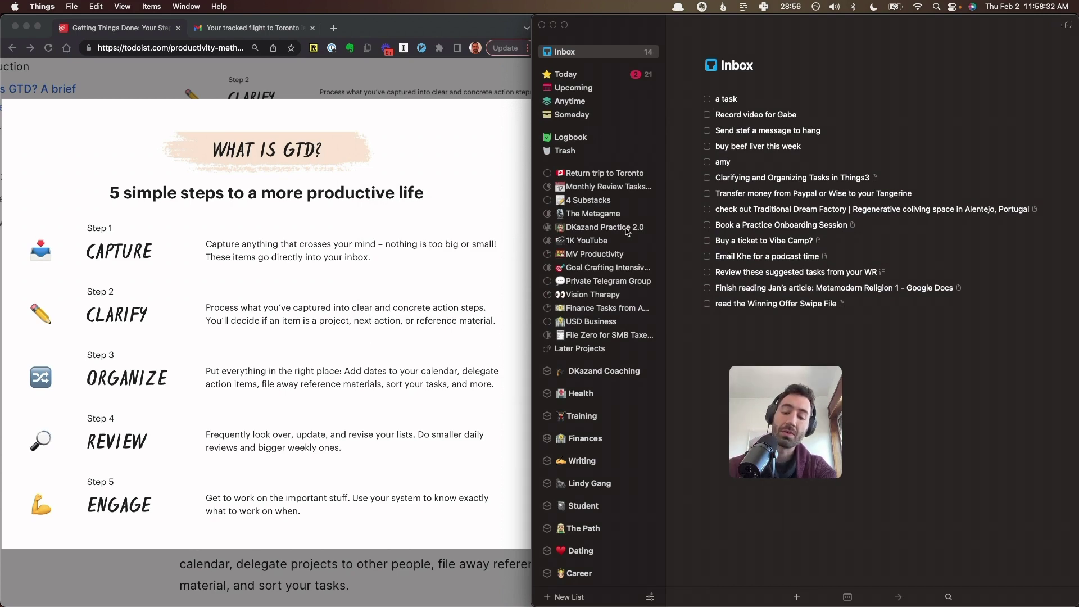
Capture the GTD guide page with Quick Entry Autofill in Chrome, then cancel the captured to-do
click(442, 152)
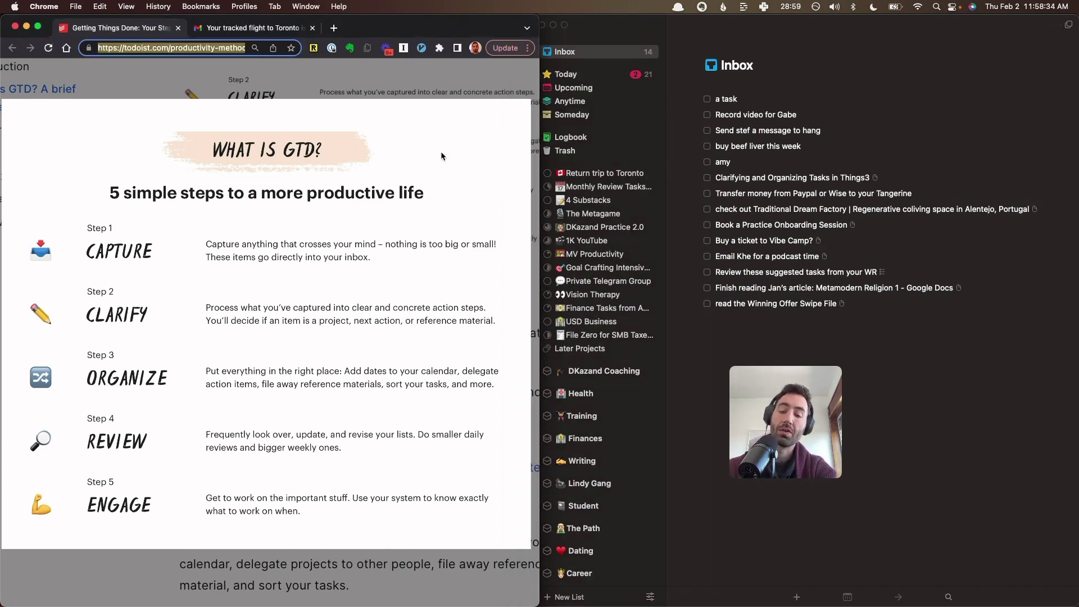
key(ctrl+alt+space)
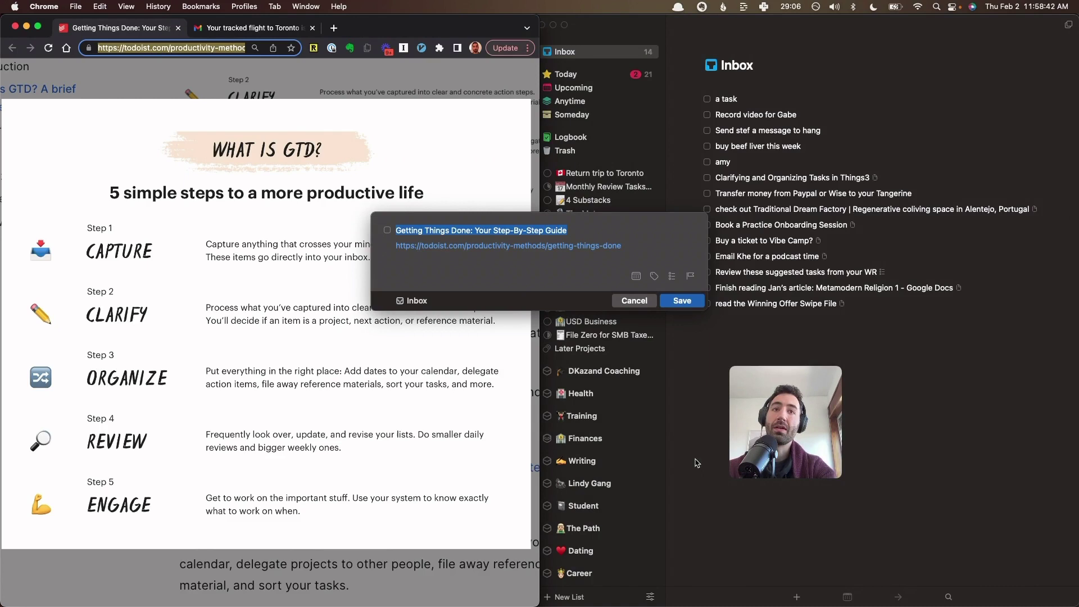
mouse_move(768, 450)
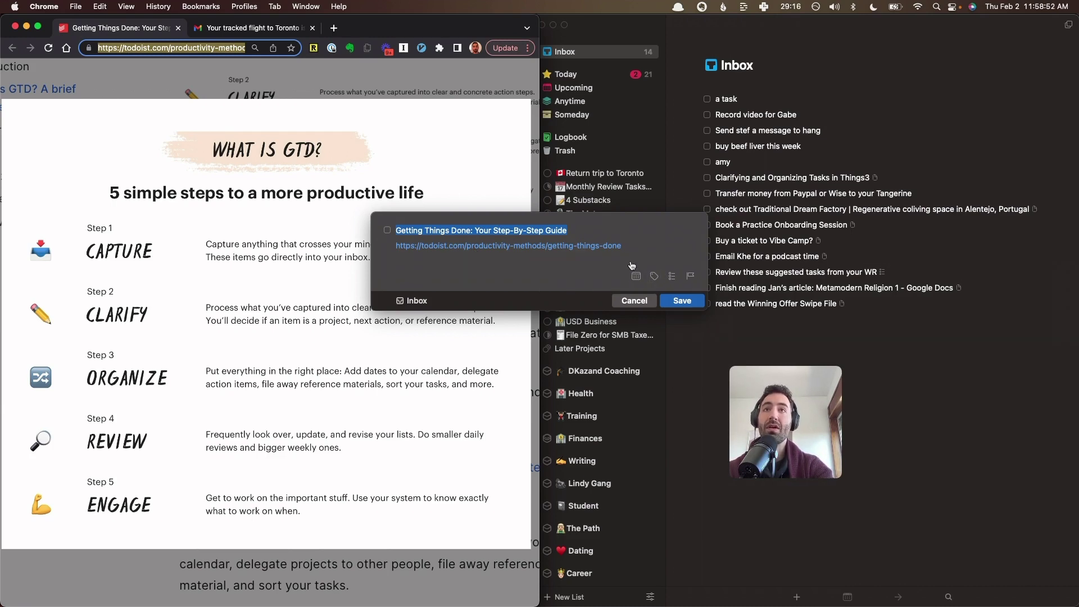
click(635, 301)
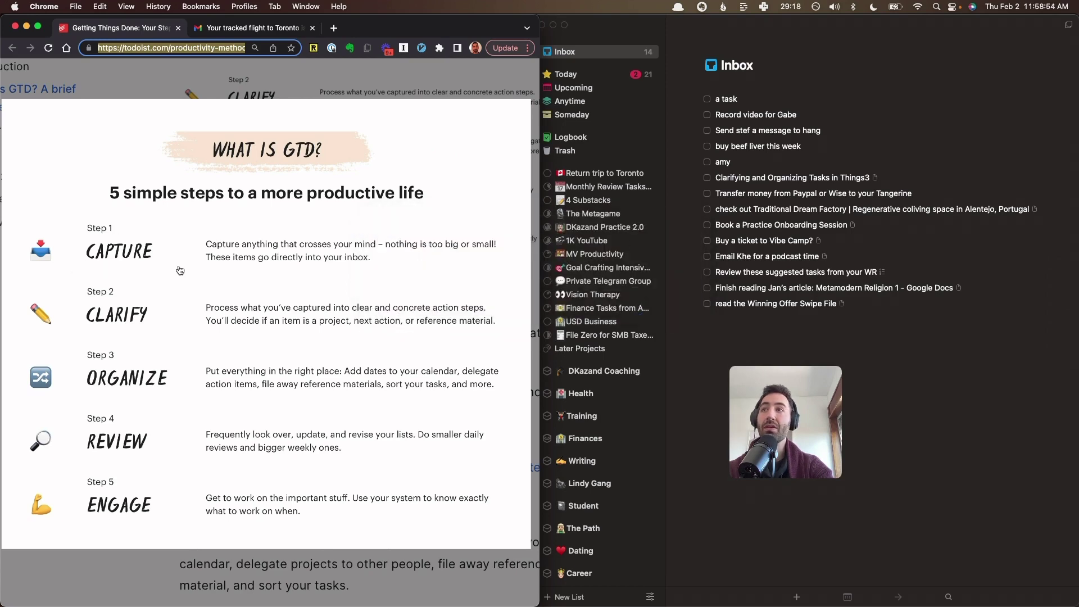
Widen the Things window and drag 'Clarifying and Organizing Tasks in Things3' to the Inbox top
drag(767, 431, 419, 514)
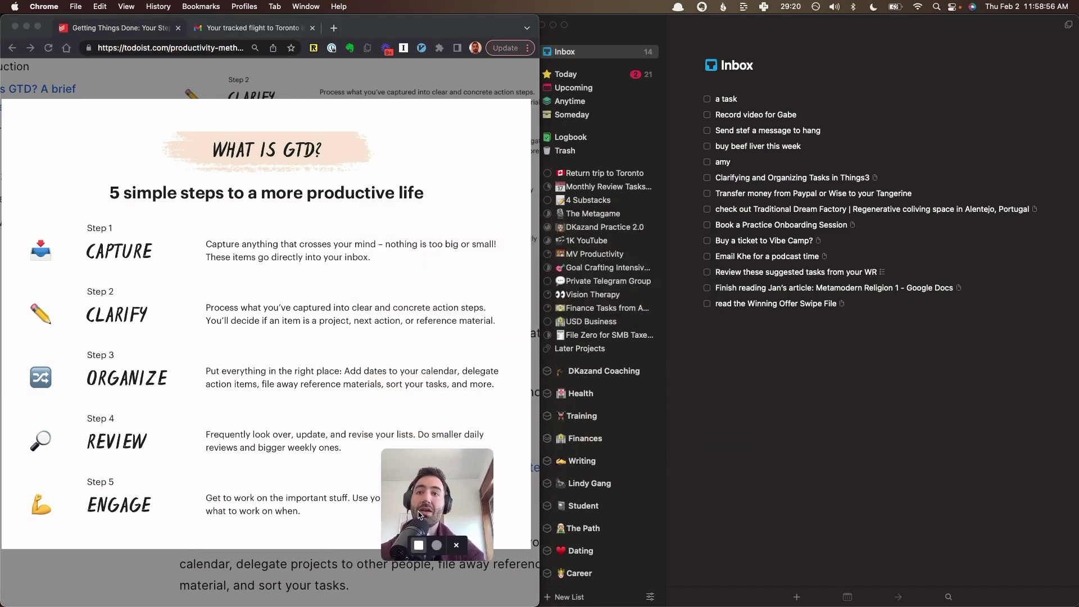
click(731, 461)
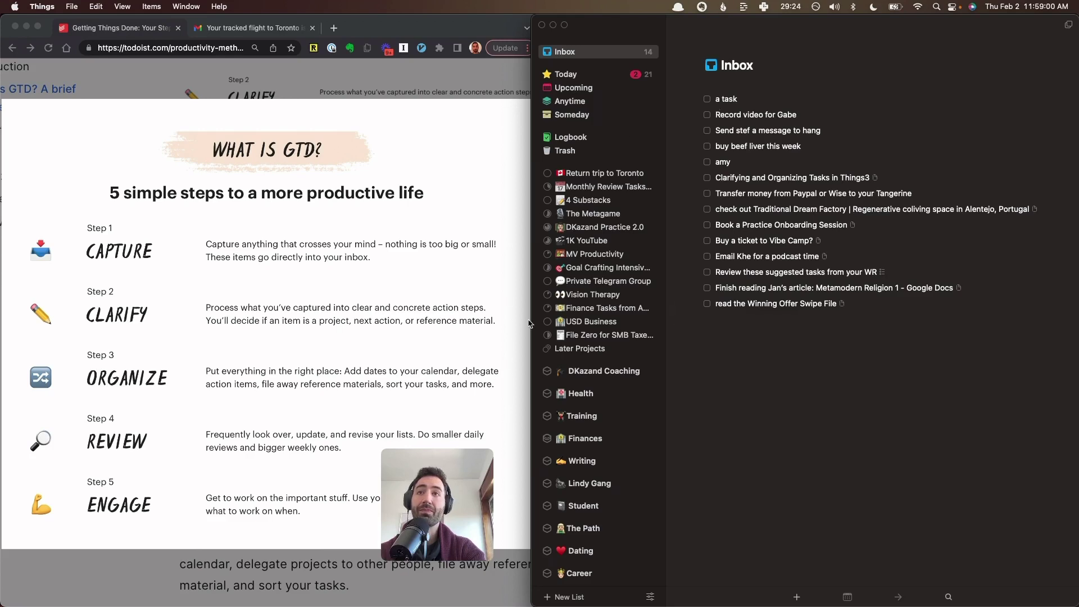
mouse_move(441, 484)
drag(441, 484, 231, 484)
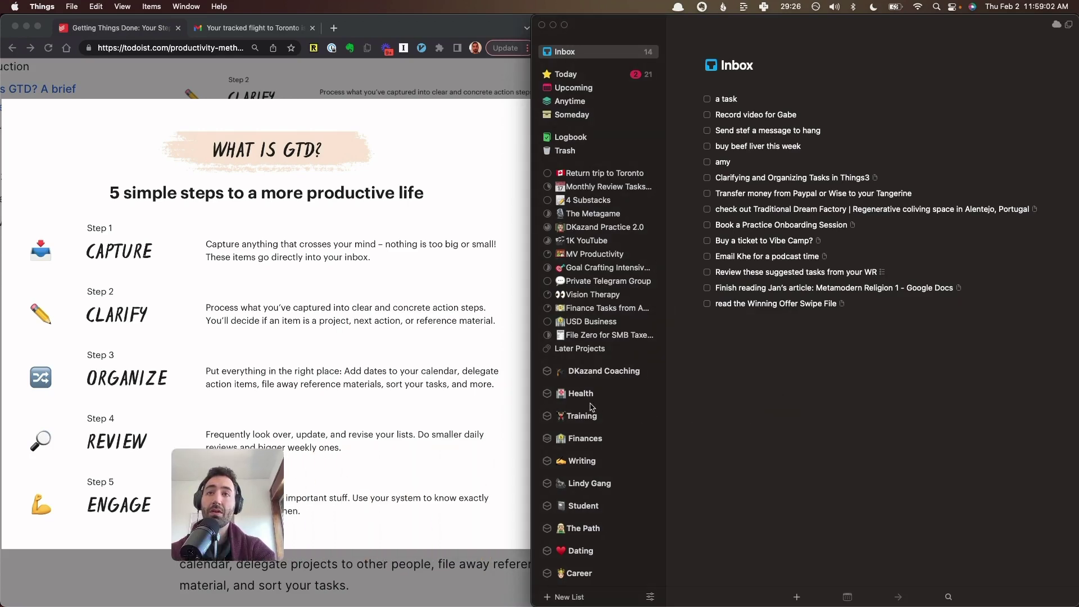
drag(528, 398, 195, 396)
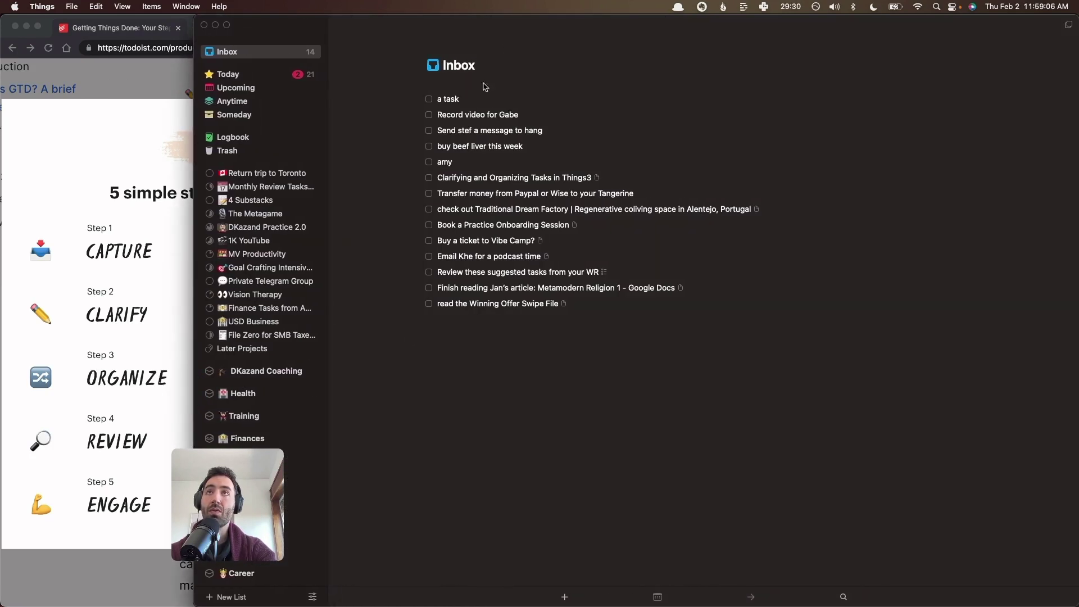
click(464, 101)
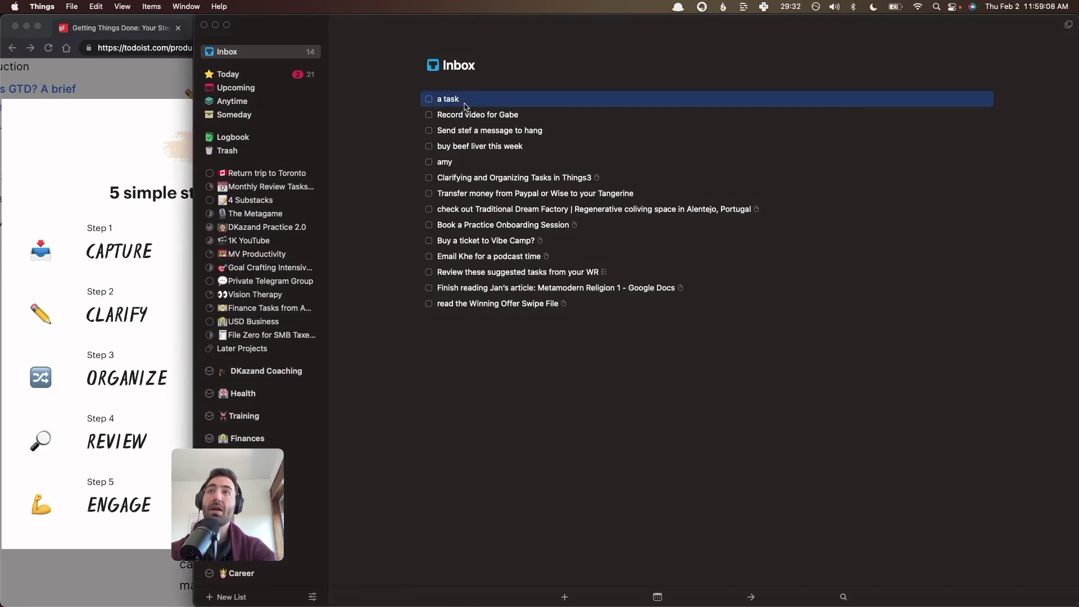
drag(478, 180, 461, 96)
Open the Clarifying to-do and highlight its note lines while reviewing them
double_click(461, 99)
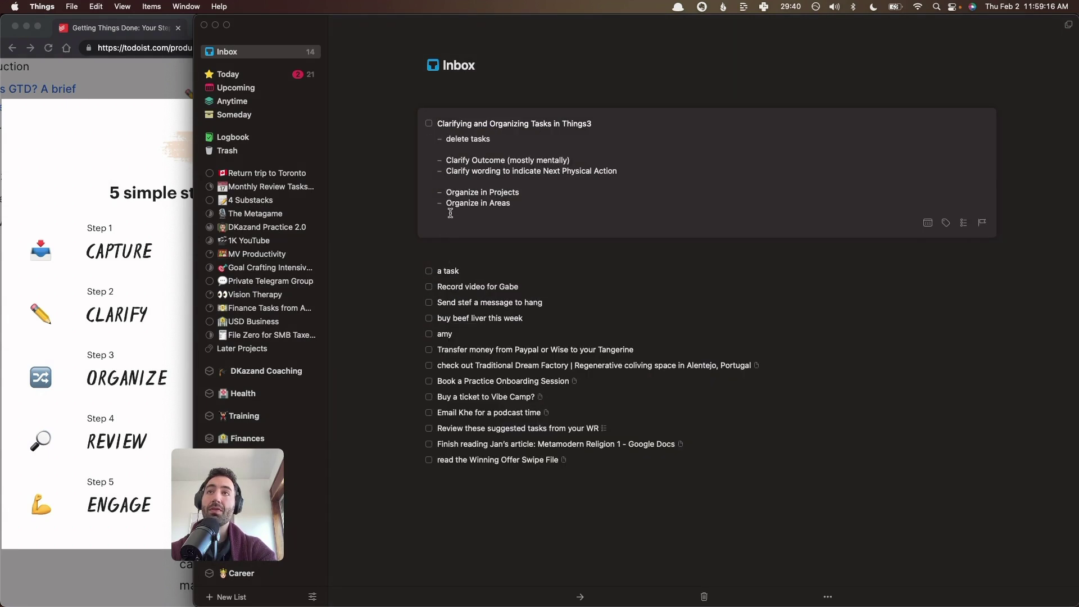
drag(442, 139, 421, 162)
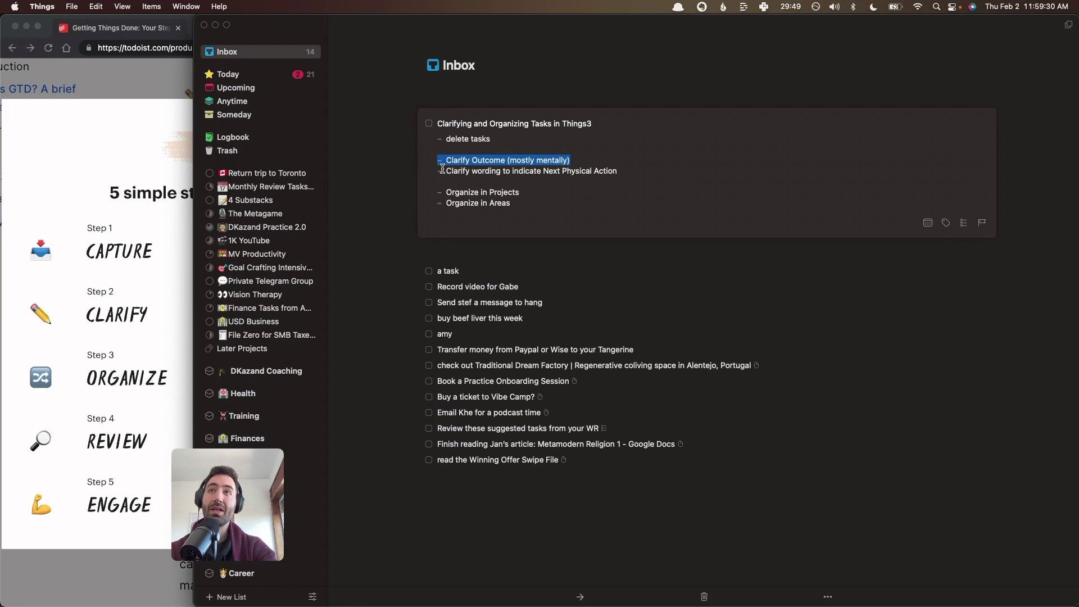
click(438, 168)
triple_click(439, 169)
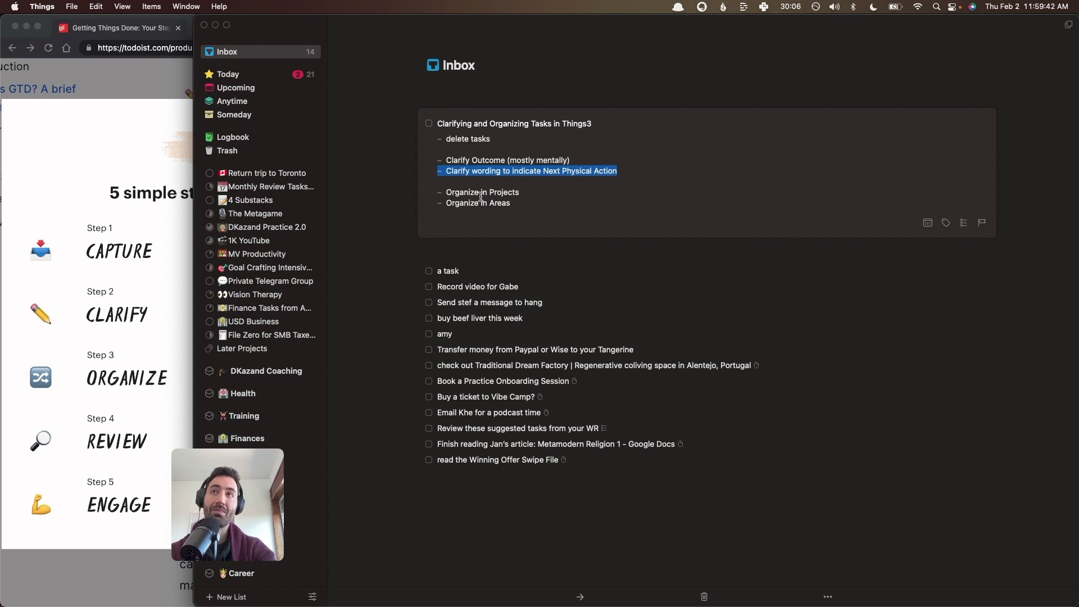
click(437, 189)
Duplicate the 'Organize in Areas' note line onto a new line below it
key(shift+super+Right)
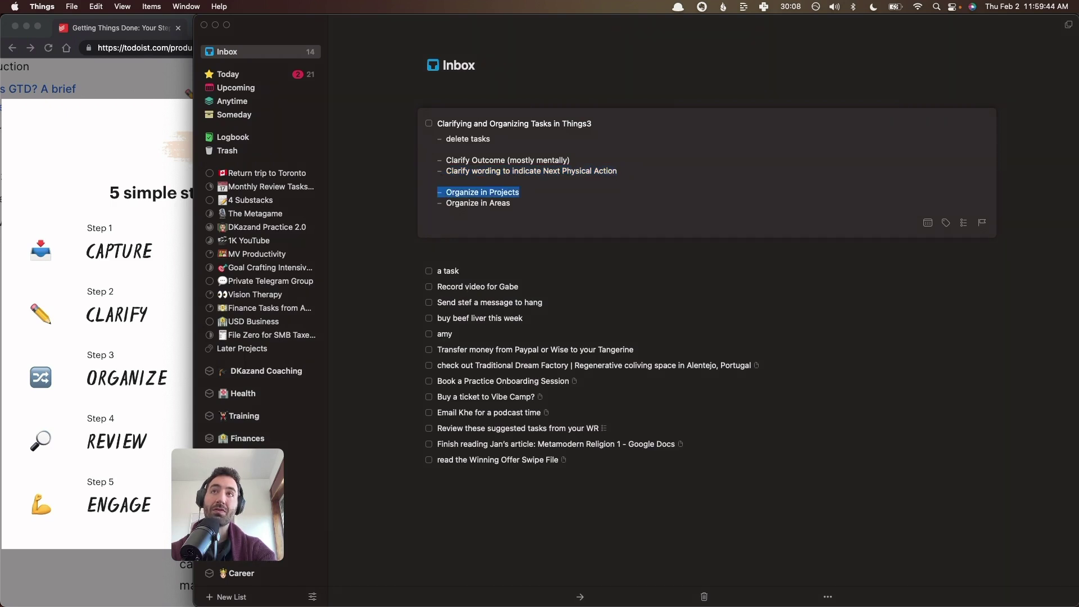
key(Down)
key(shift+super+Left)
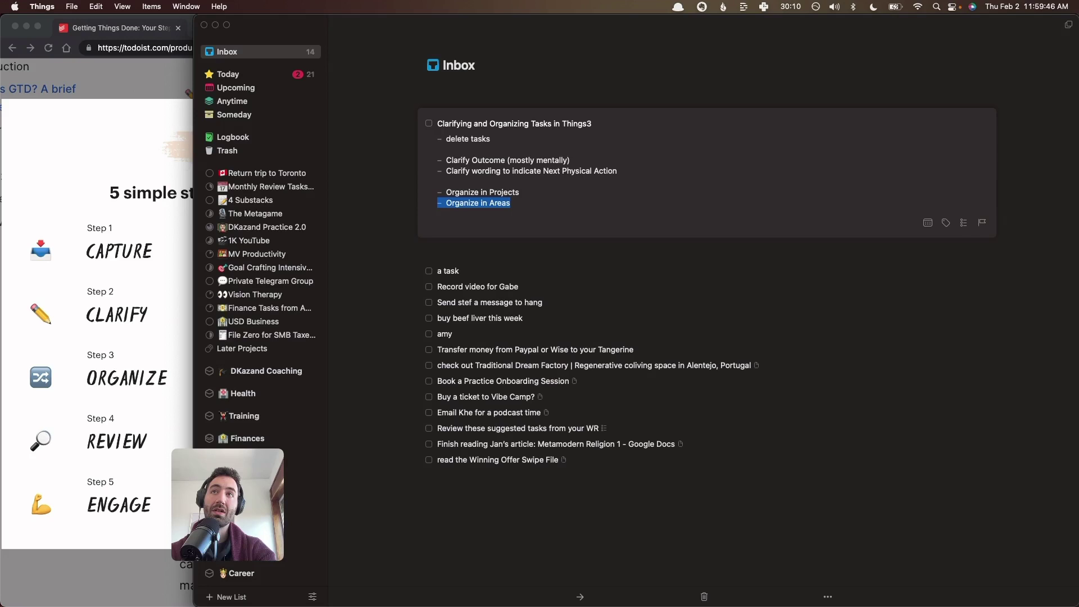
key(Right)
key(shift+super+Left)
key(super+c)
key(Right)
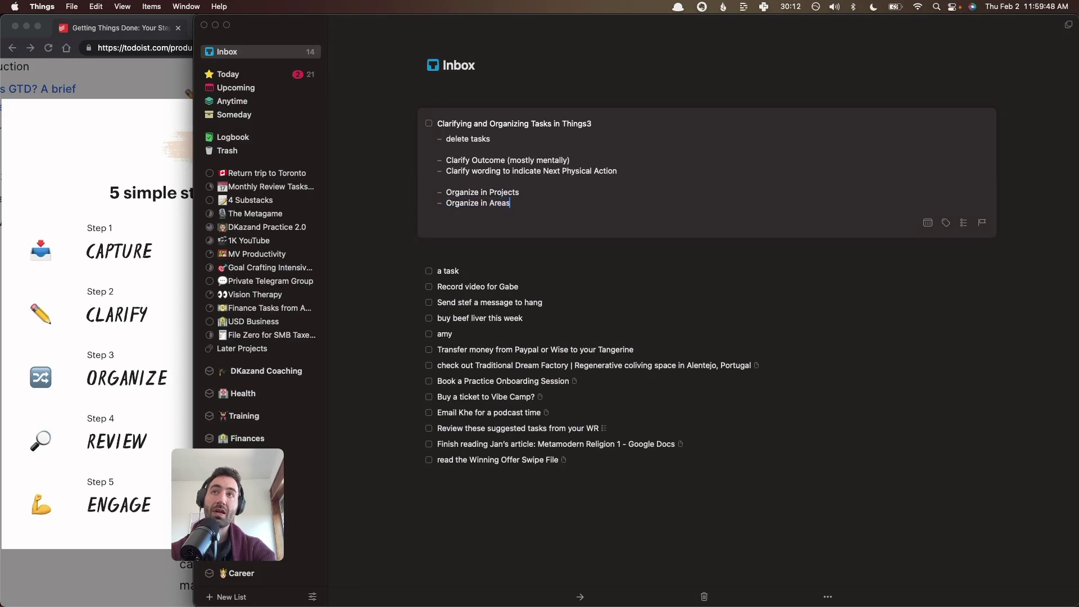
key(Return)
key(super+v)
Change the duplicated line to 'Organize in timeframe' and close the to-do
key(alt+shift+Left)
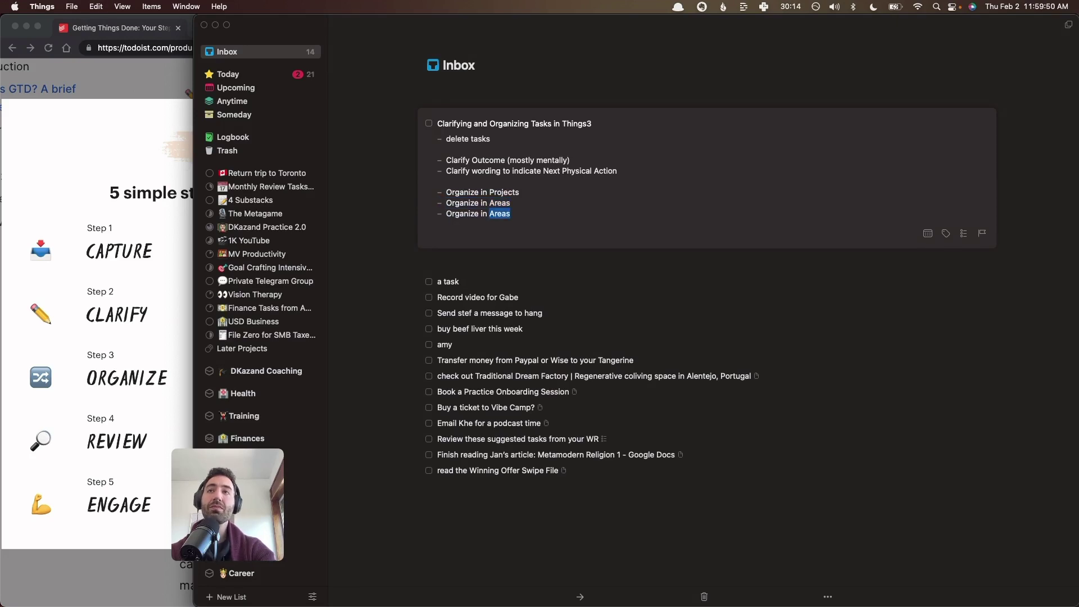
text(timeframe)
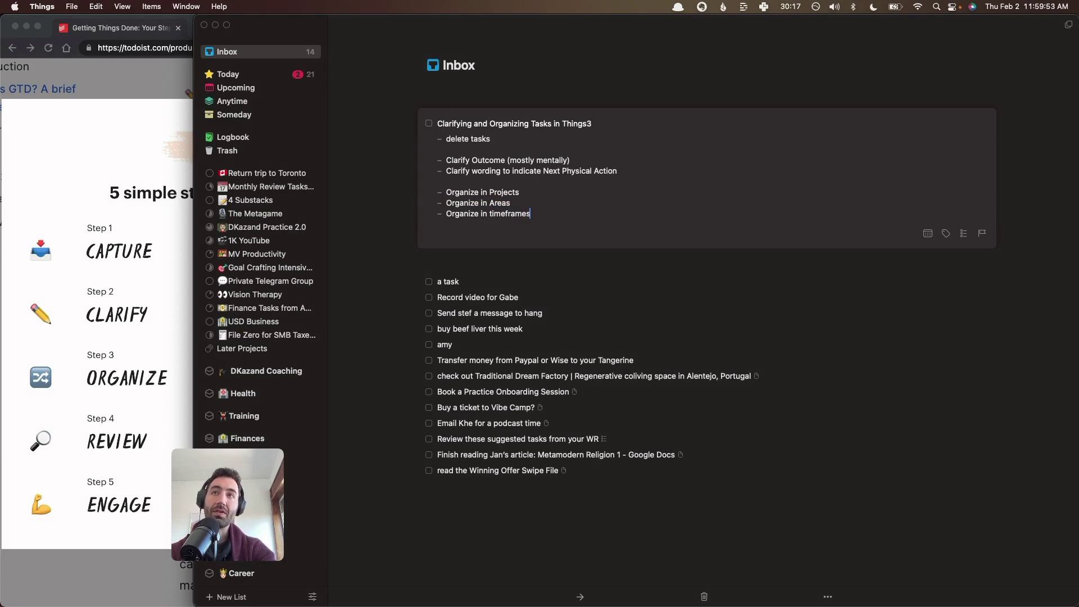
key(super+shift+Left)
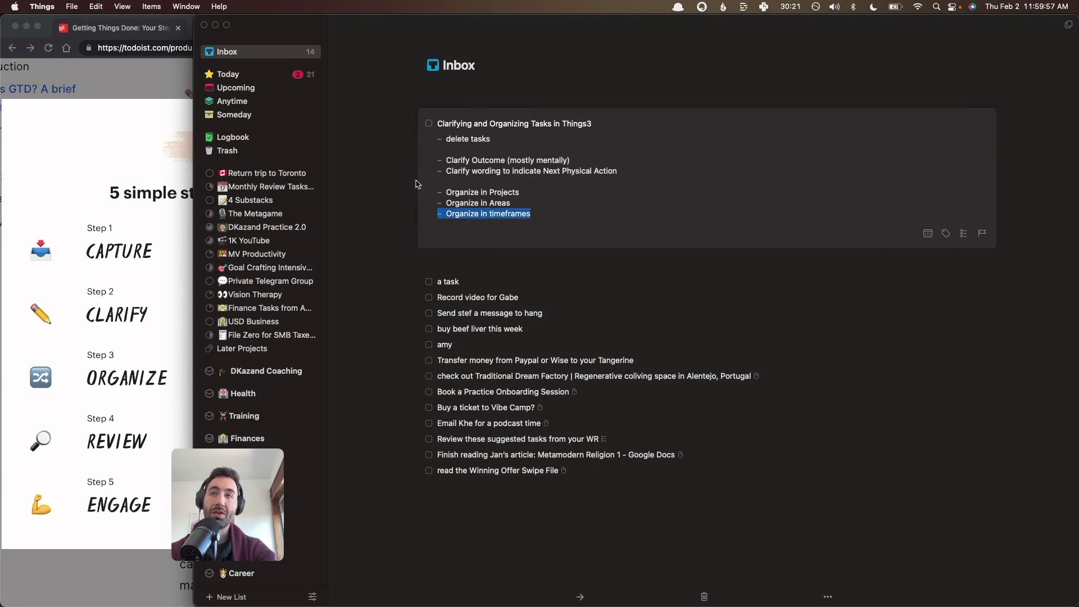
click(383, 209)
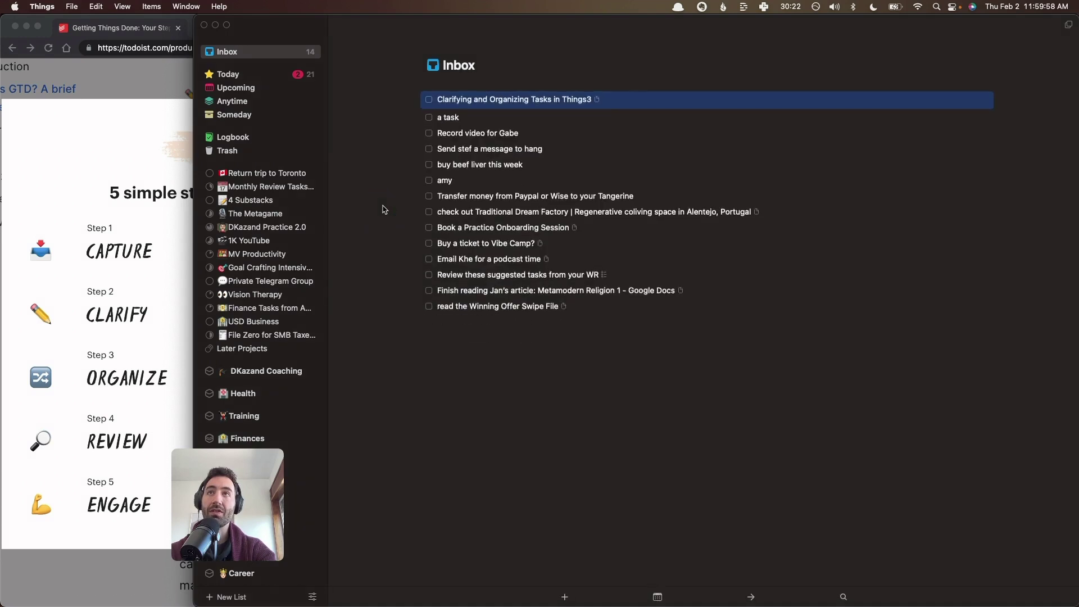
Delete the 'a task' to-do from the Inbox
click(454, 118)
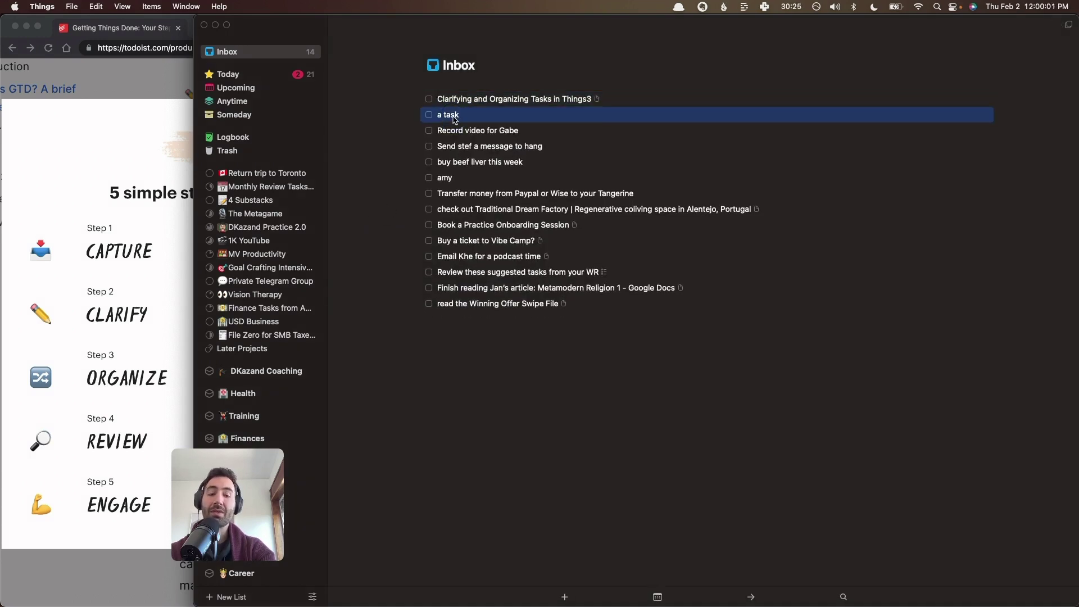
key(BackSpace)
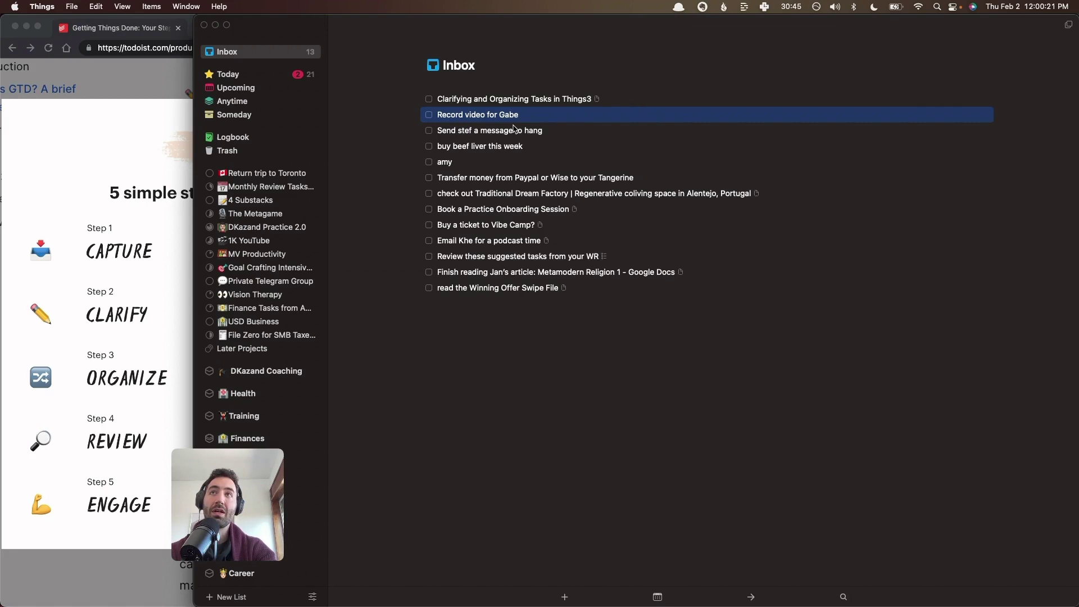
Add 'on clarifying and organizing tasks in Things3' after 'video' in the Record video to-do's title
key(Return)
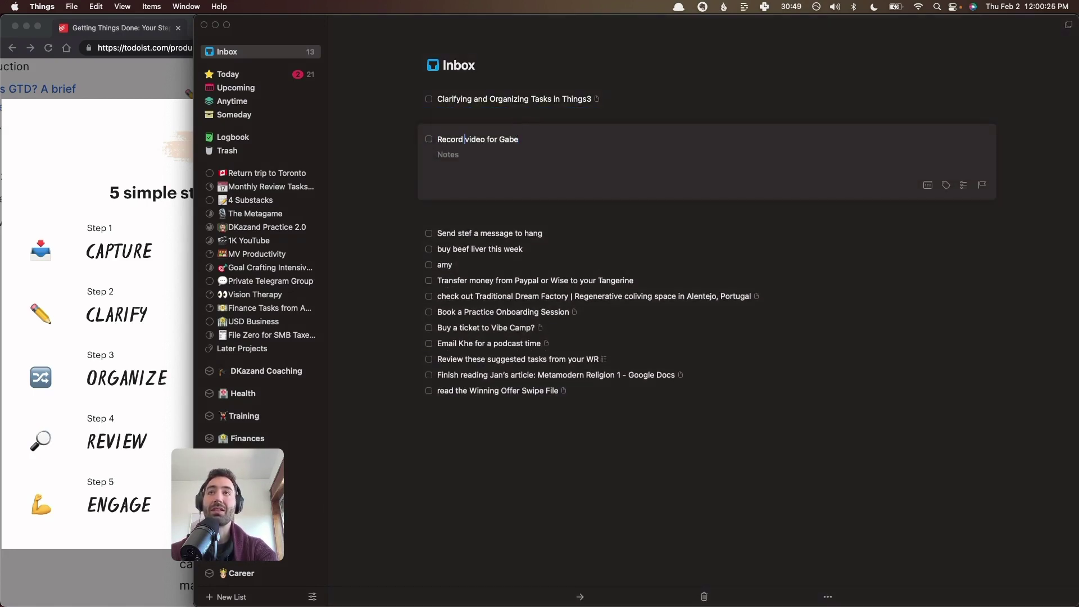
text(on clarifying)
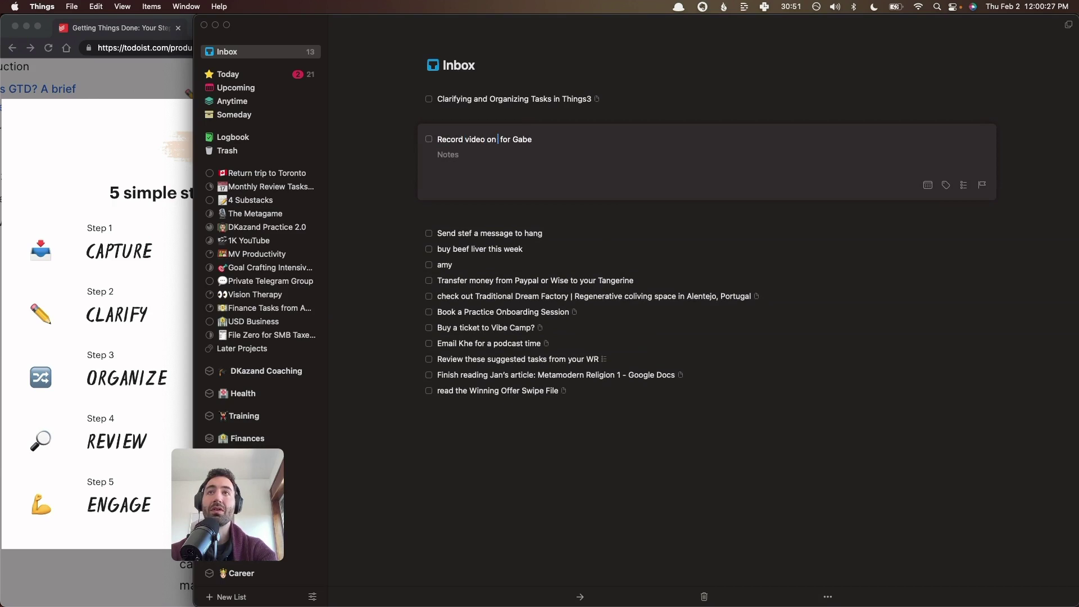
text( and organizing tasks in)
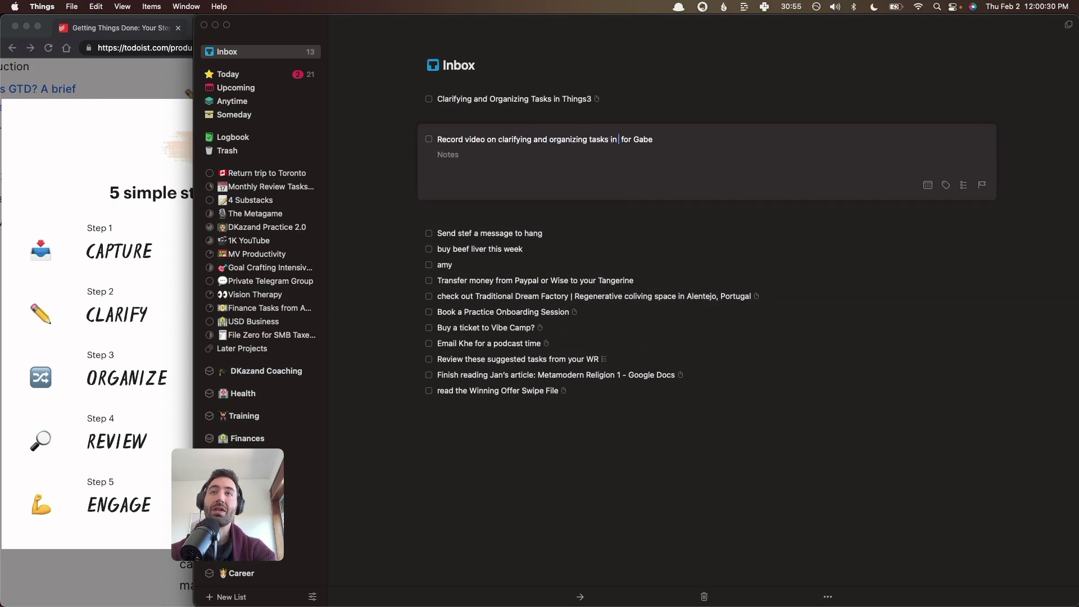
text( Things3)
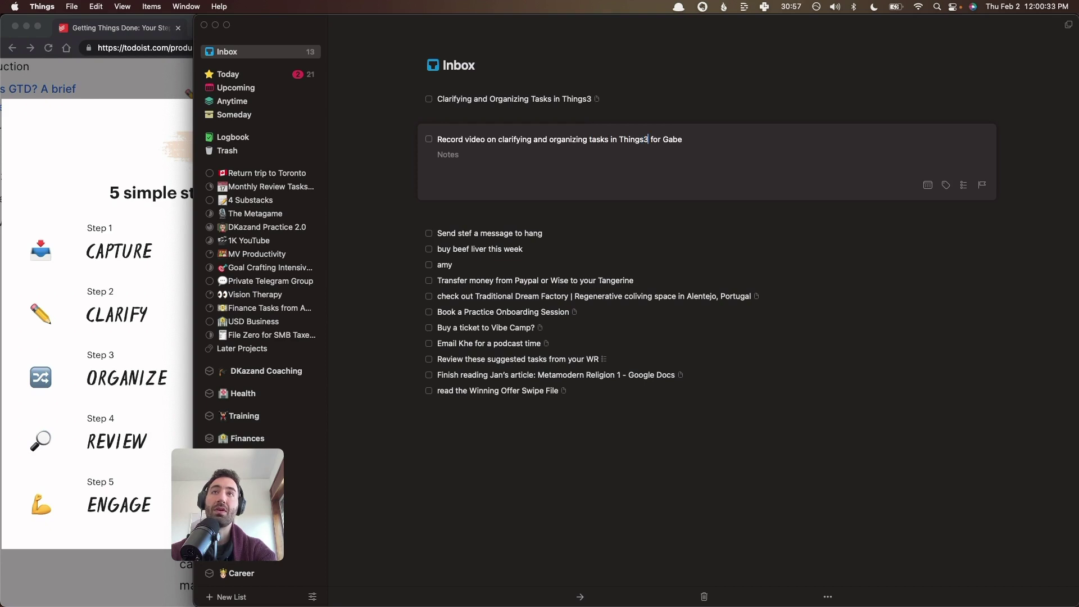
key(shift+alt+Left)
key(shift+alt+Left)
key(shift+alt+Left)
key(shift+alt+Left)
key(shift+alt+Left)
key(shift+alt+Left)
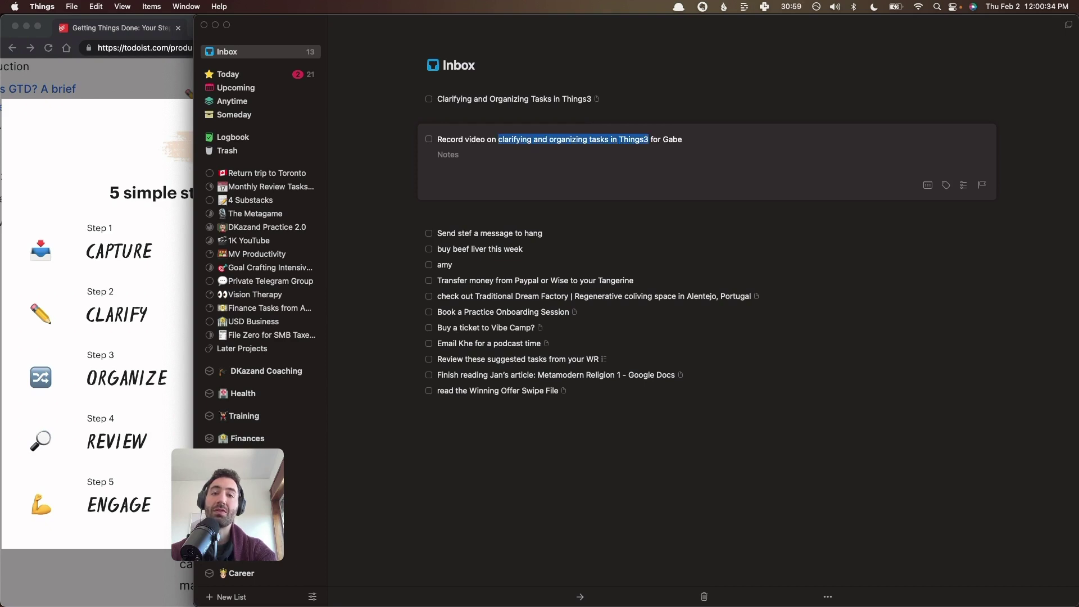
key(shift+alt+Left)
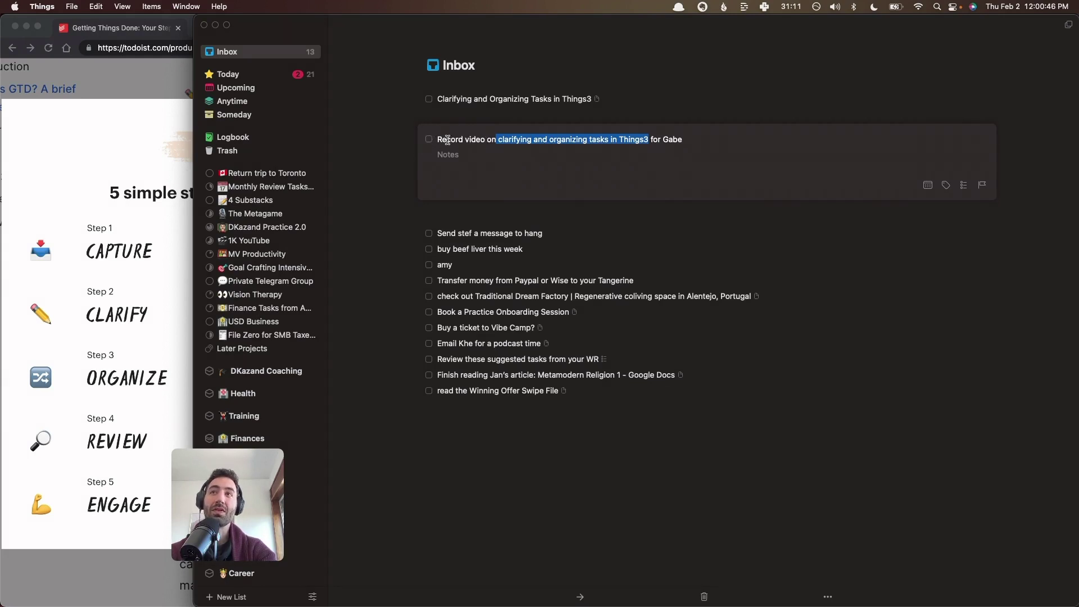
click(394, 138)
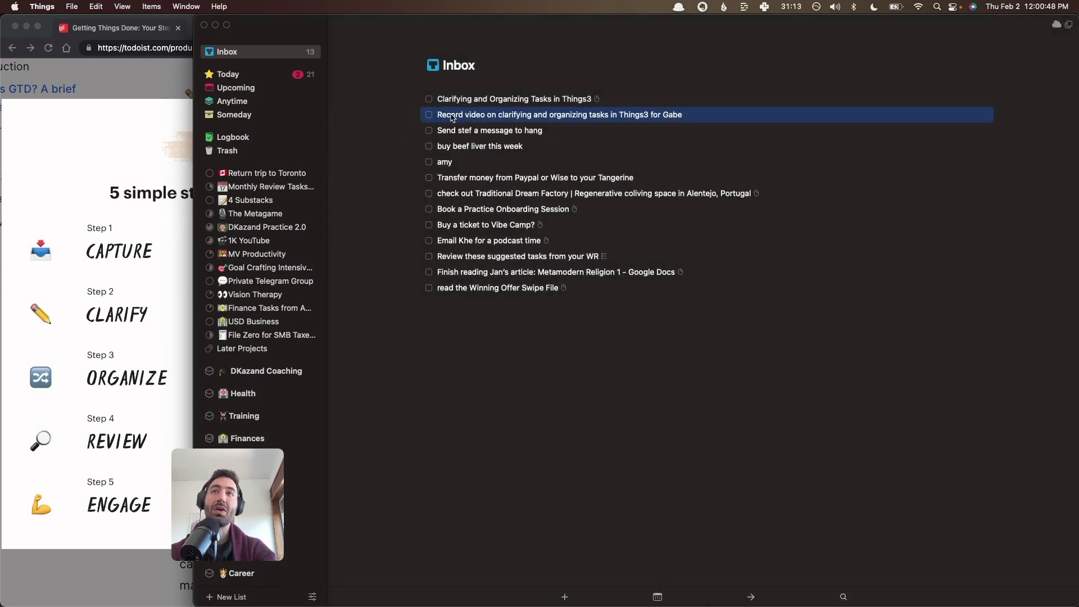
double_click(521, 115)
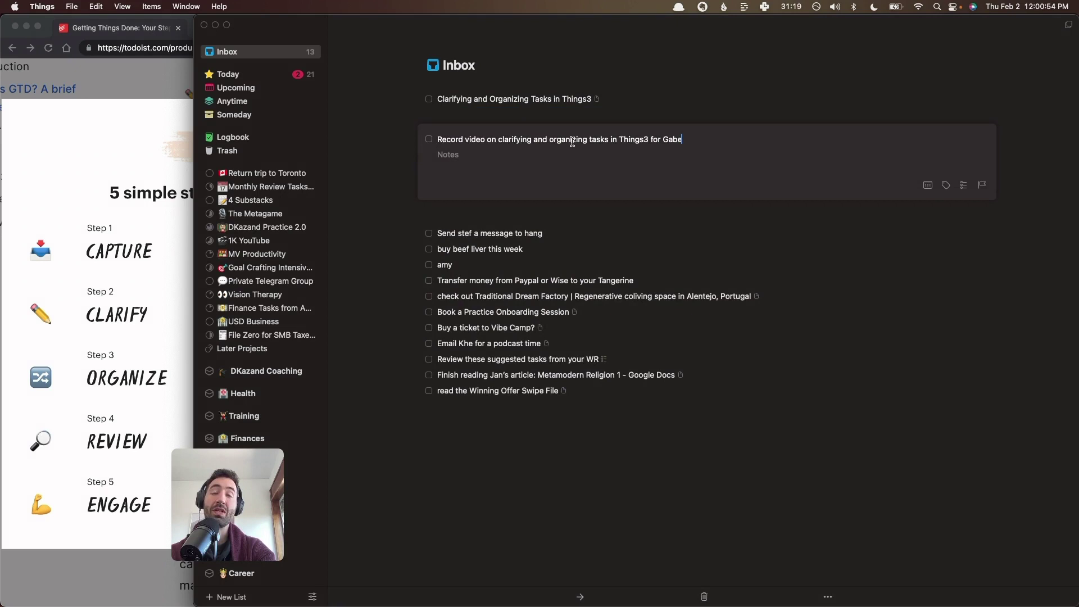
double_click(470, 138)
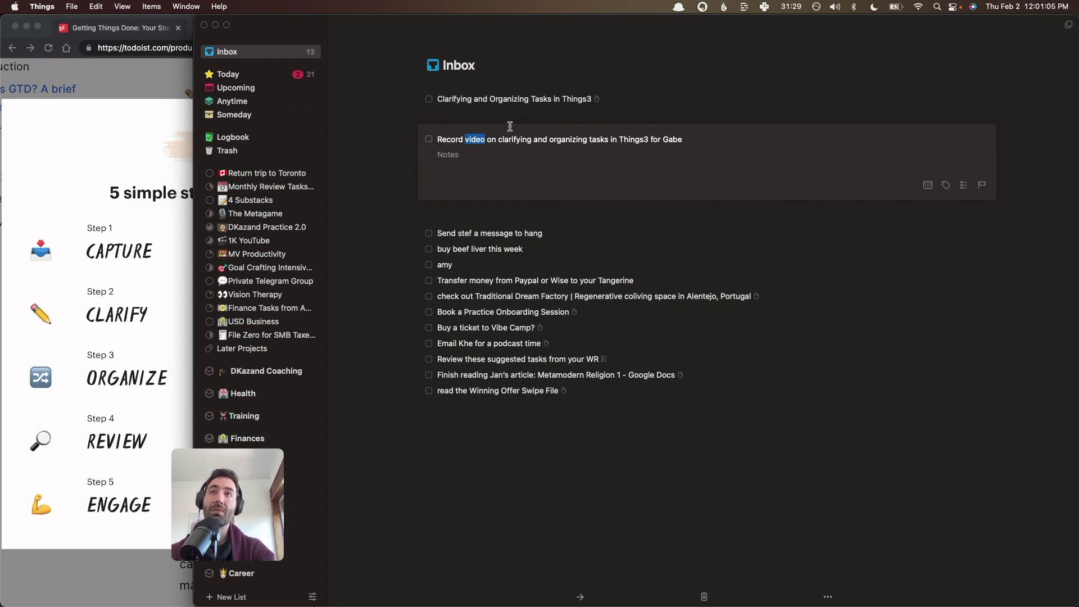
click(404, 132)
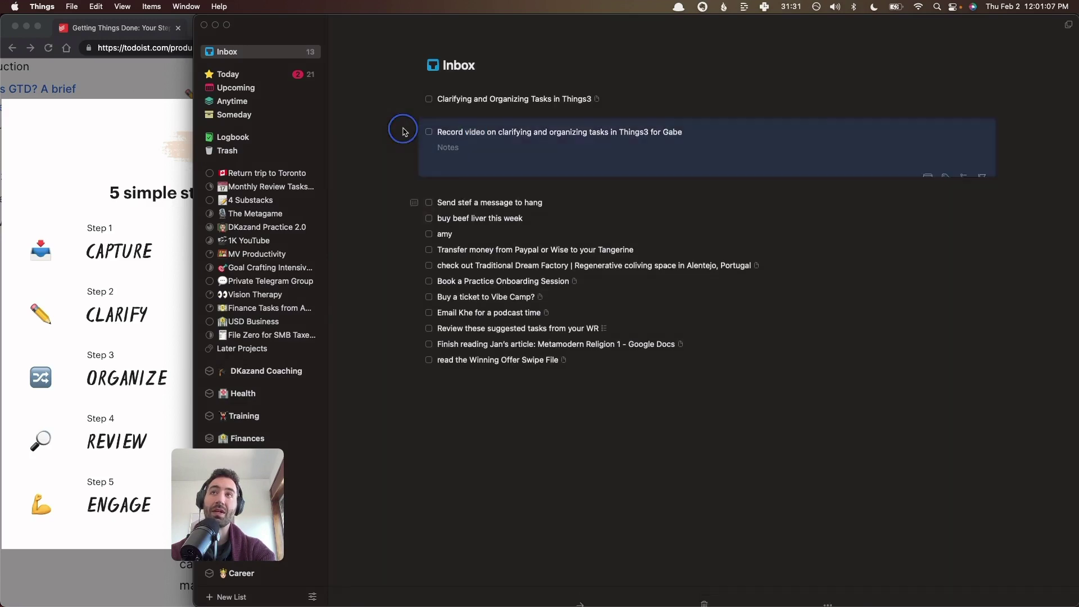
Complete the Record video to-do and capitalise the friend's name in the message to-do
key(super+period)
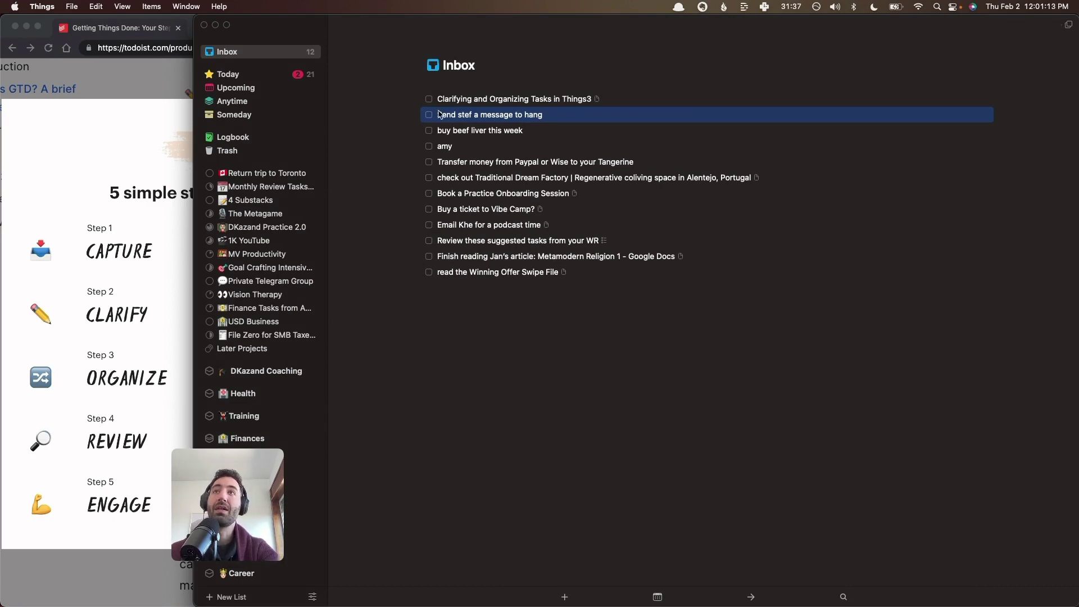
double_click(468, 119)
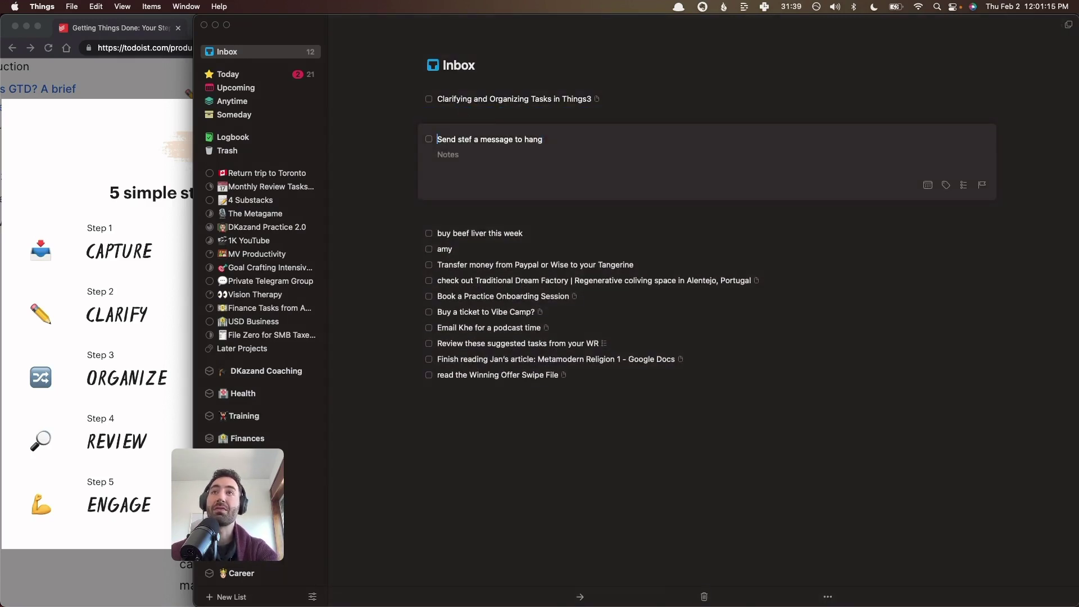
text(S)
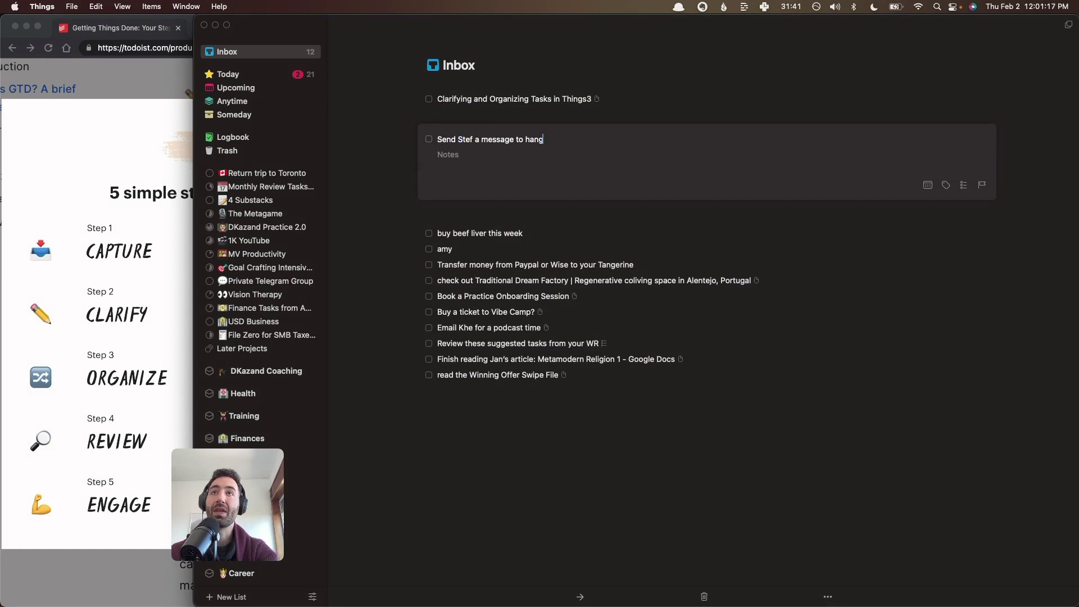
key(super+a)
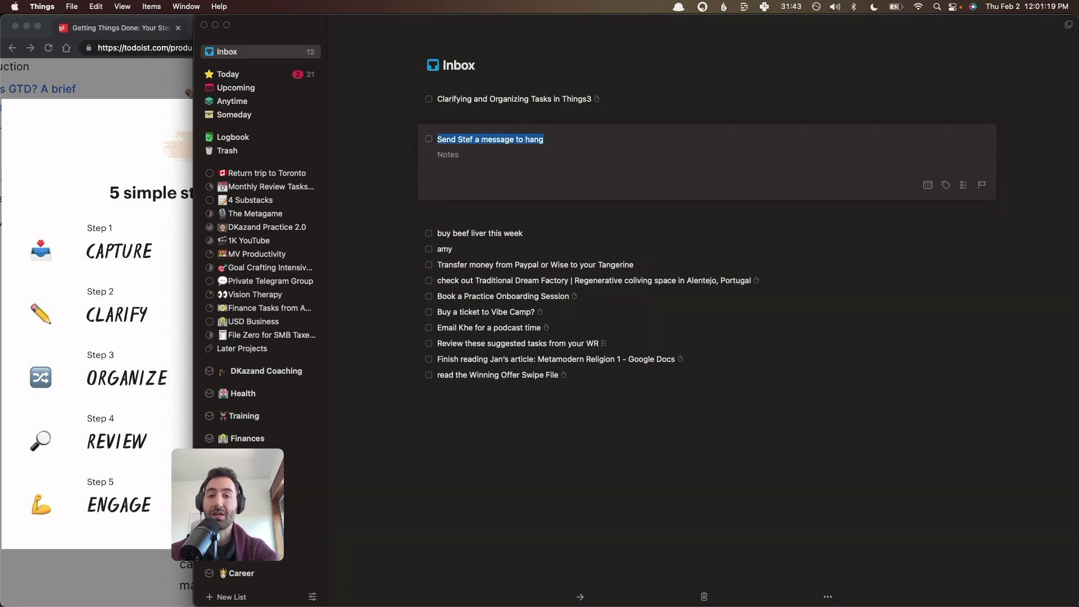
key(Right)
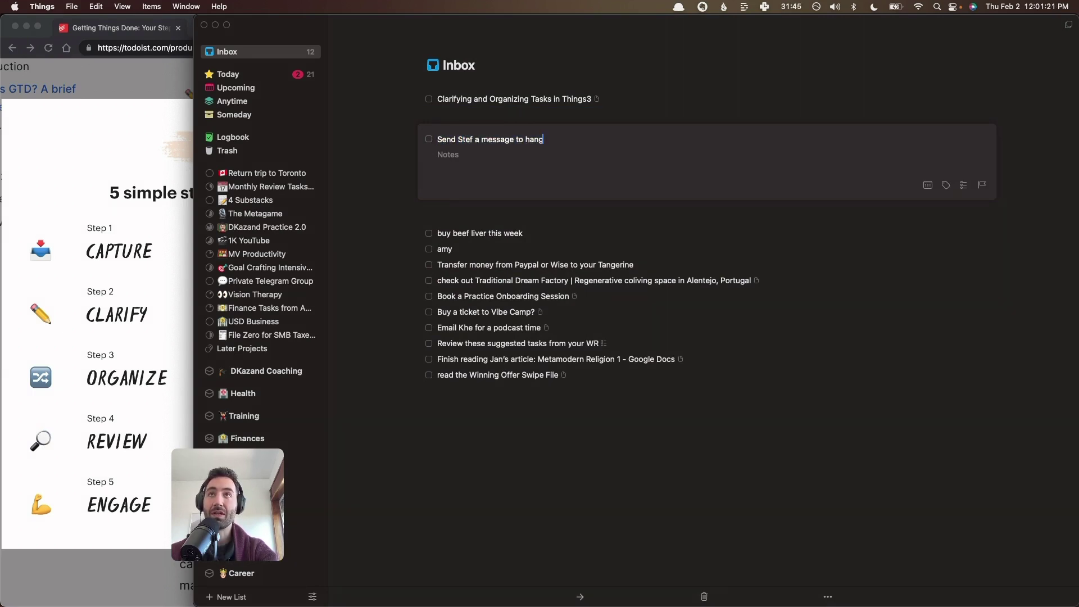
text((2 min ru)
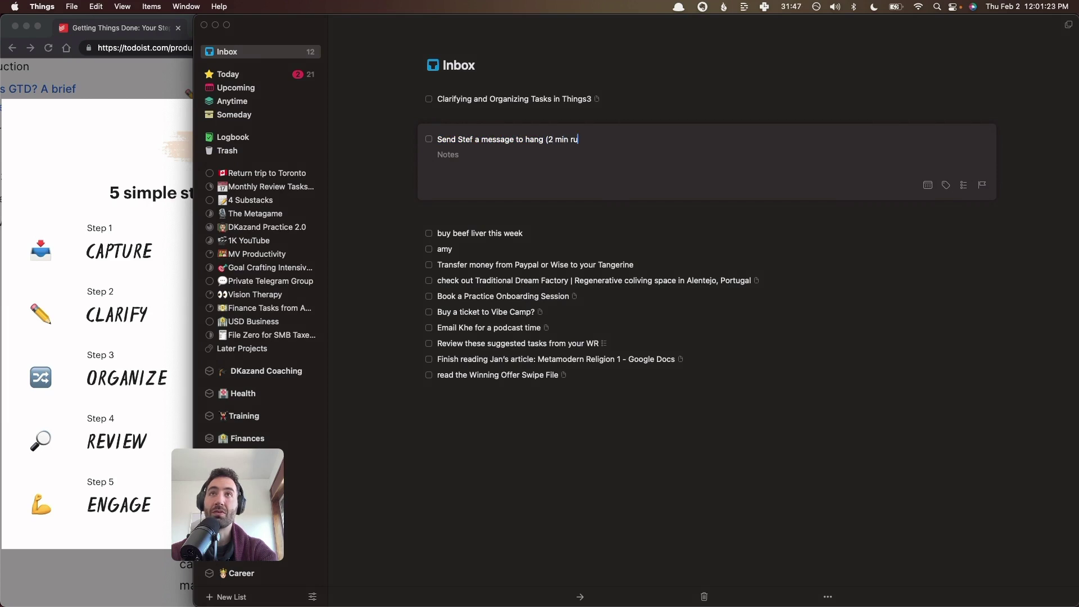
key(shift+alt+Left)
key(shift+alt+Left)
key(shift+alt+Left)
key(shift+alt+Left)
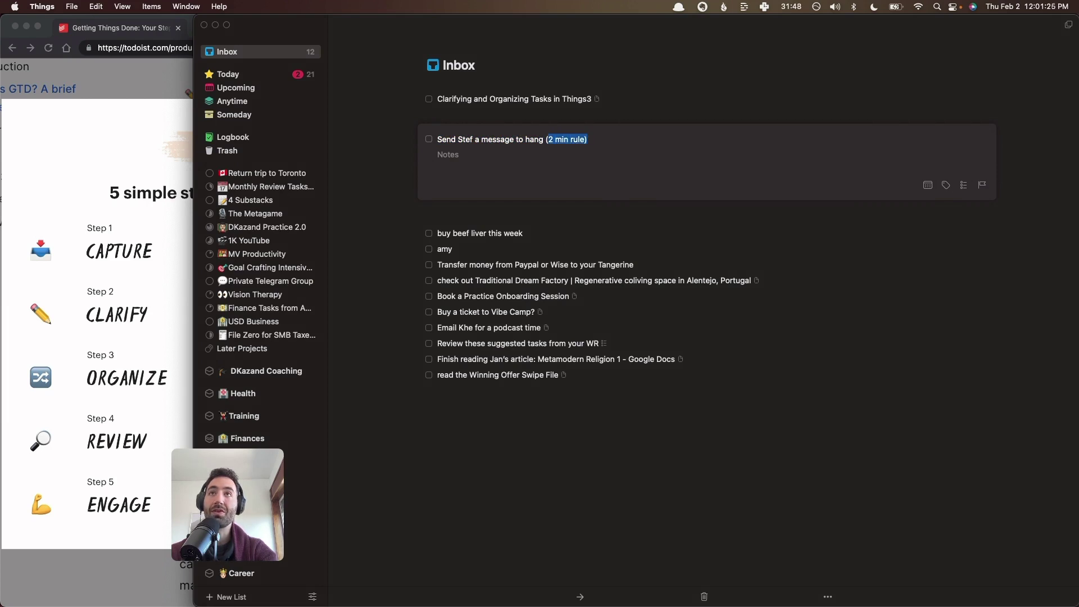
key(shift+alt+Right)
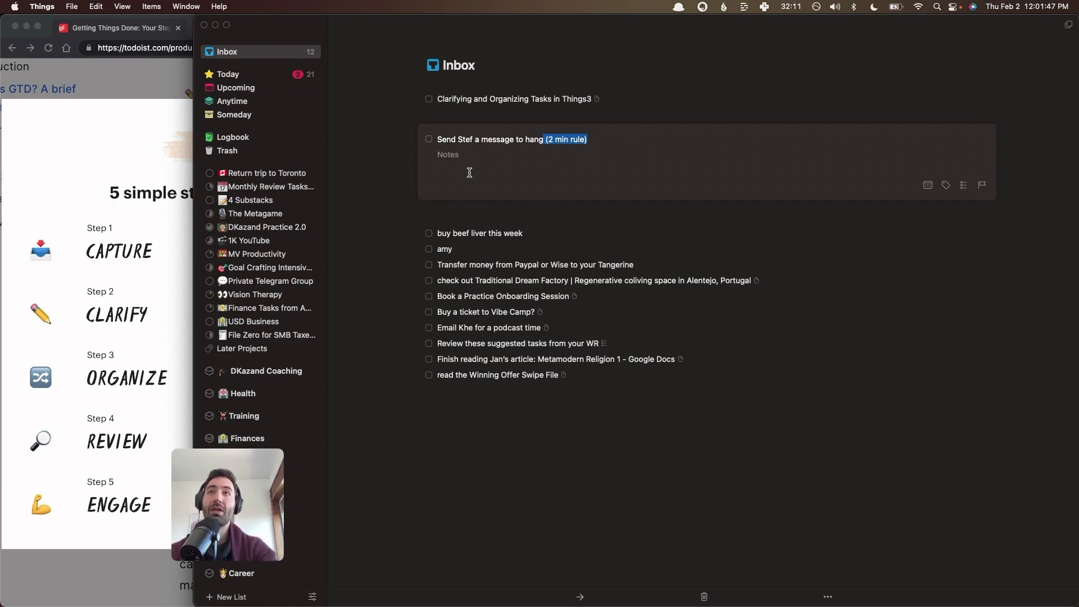
Look up Telegram in system search, then close the message to-do
double_click(453, 140)
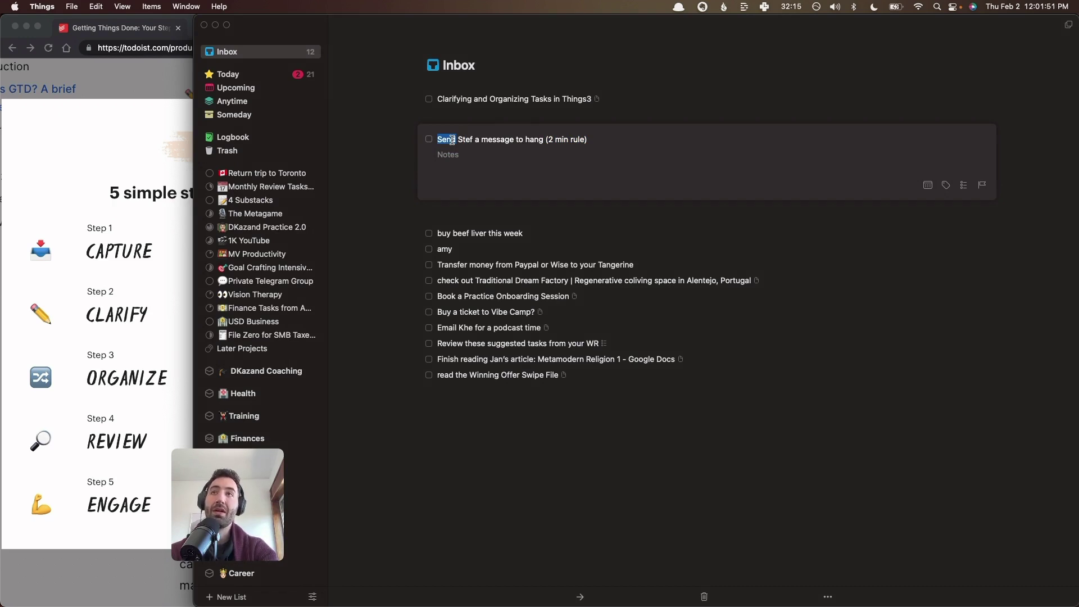
key(super+space)
text(telegram)
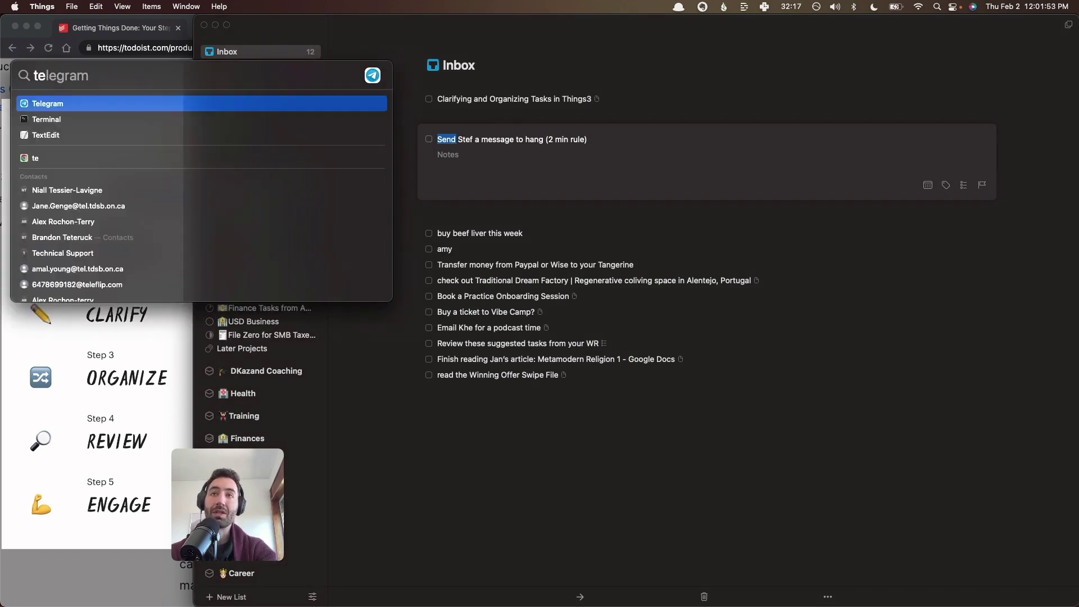
key(Escape)
key(Escape)
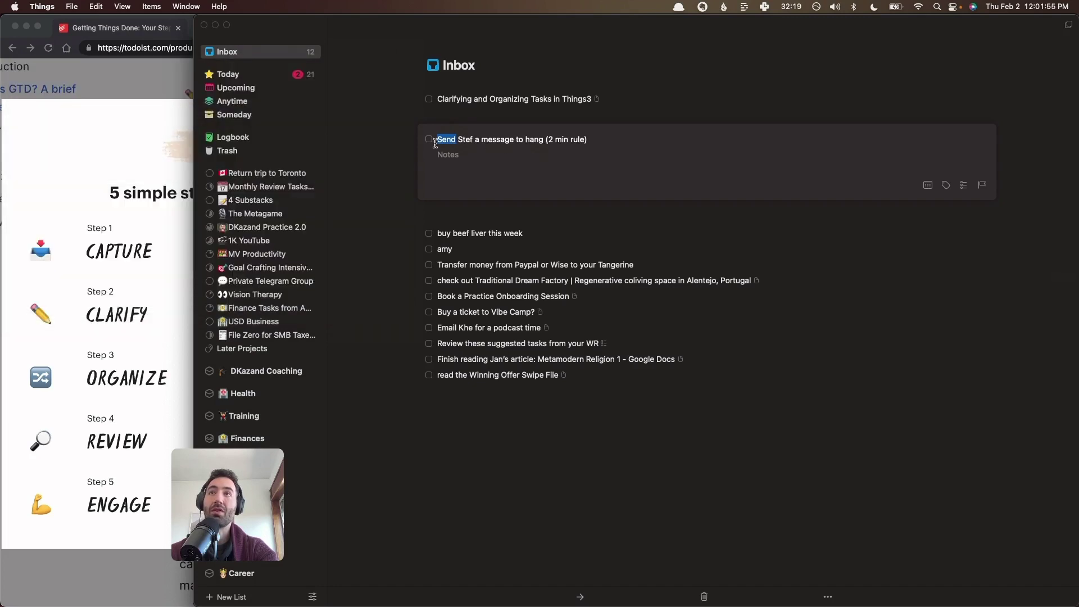
click(502, 478)
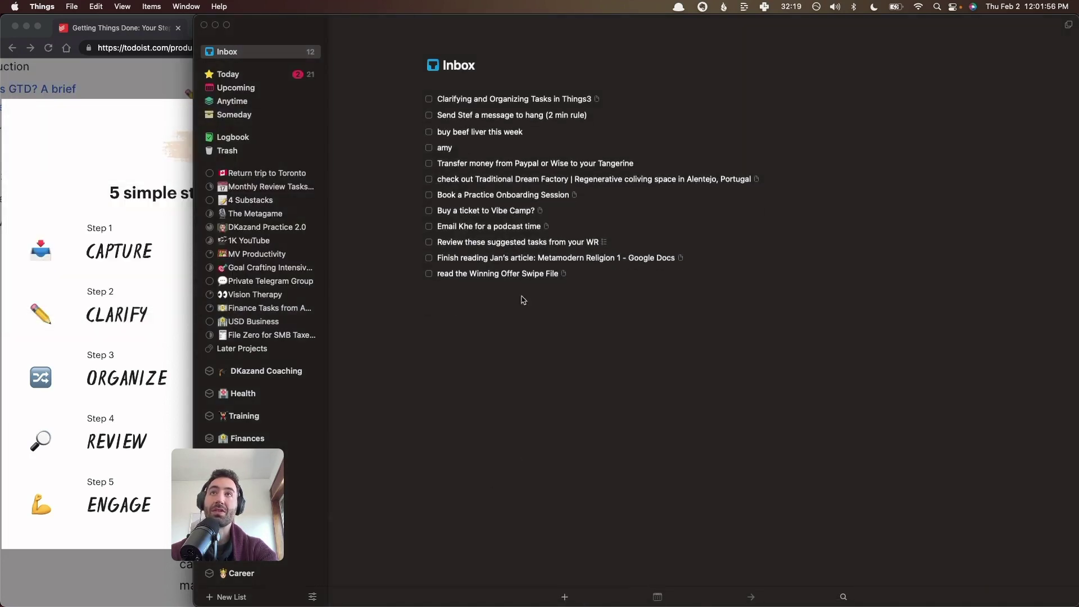
Remove '(2 min rule)' from the end of the message to-do's title
double_click(590, 111)
key(shift+alt+Left)
key(shift+alt+Left)
key(shift+alt+Left)
key(shift+Left)
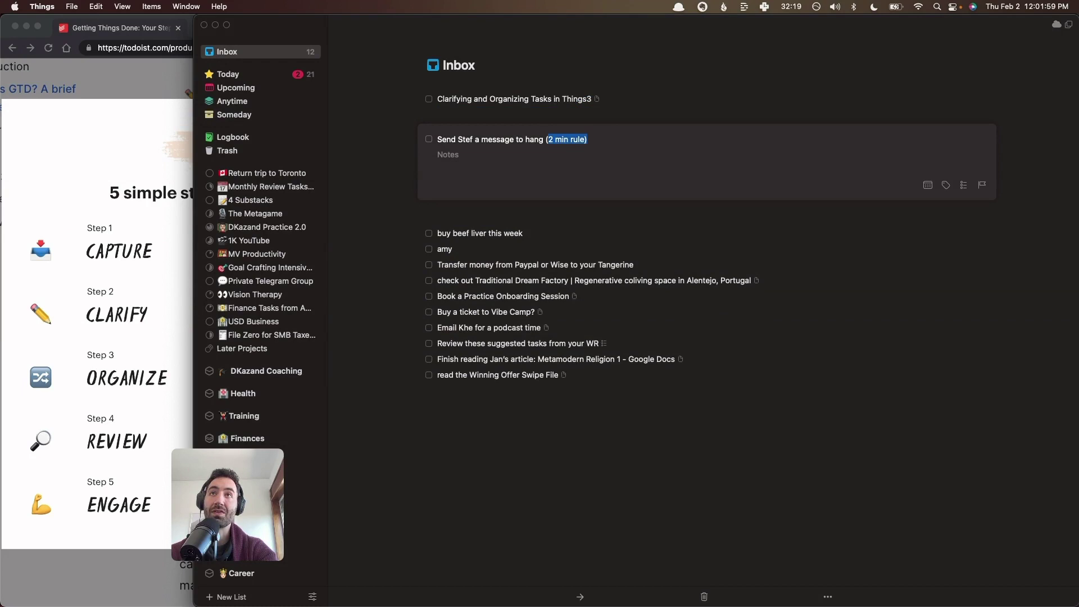
key(BackSpace)
key(BackSpace)
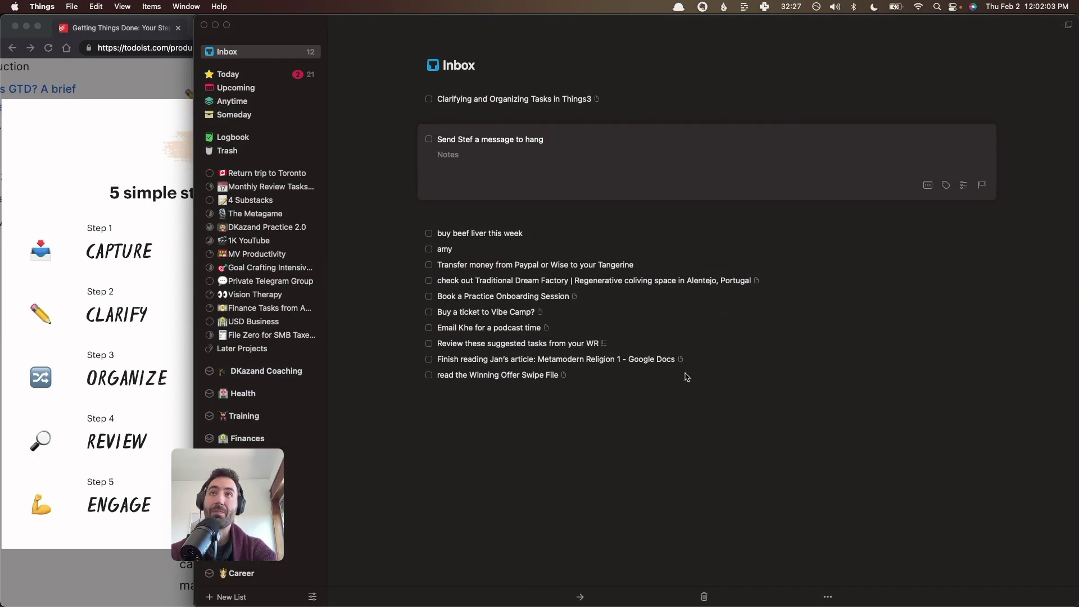
key(Escape)
Open the 'buy beef liver this week' to-do and select its title
key(Down)
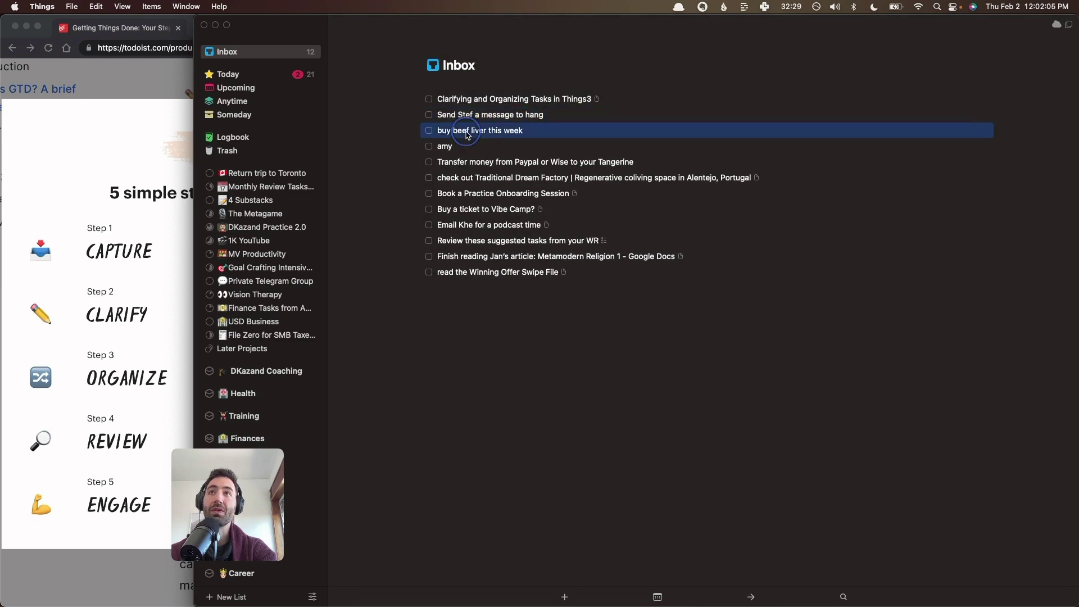
key(Return)
key(super+a)
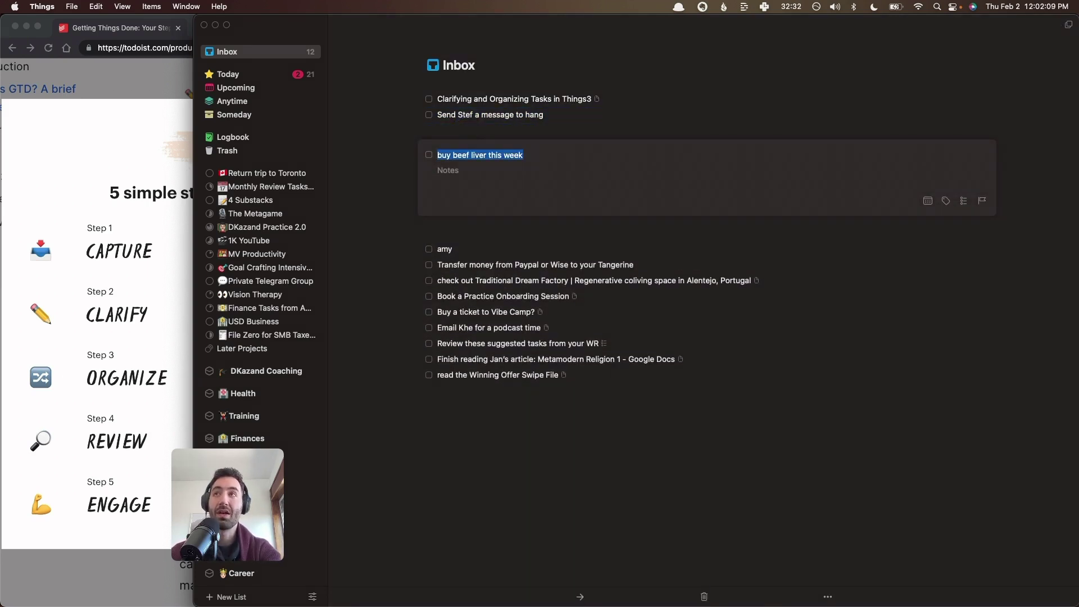
drag(261, 490, 734, 485)
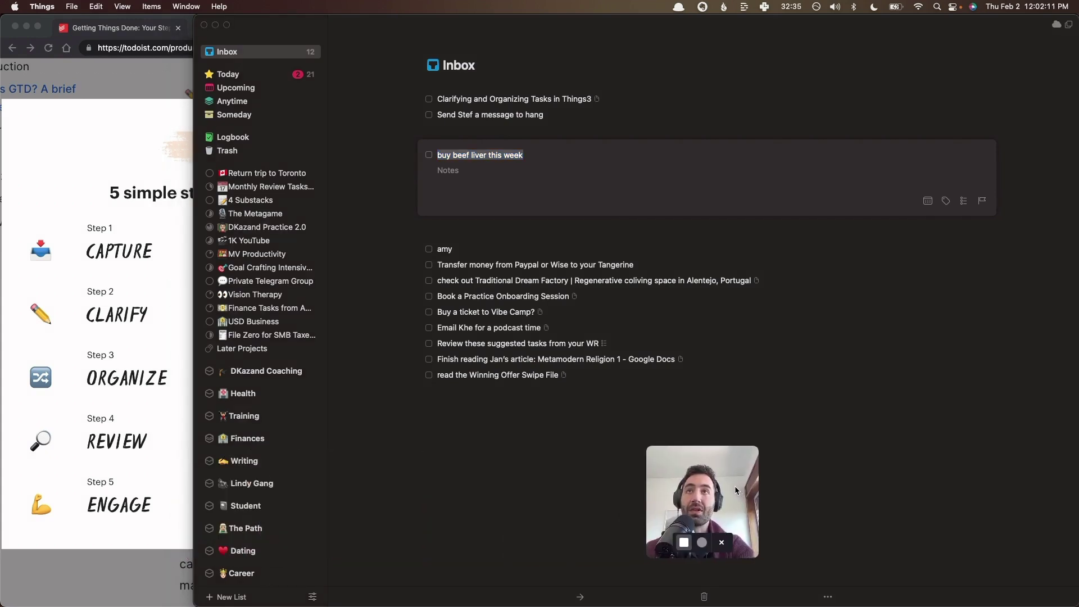
click(488, 155)
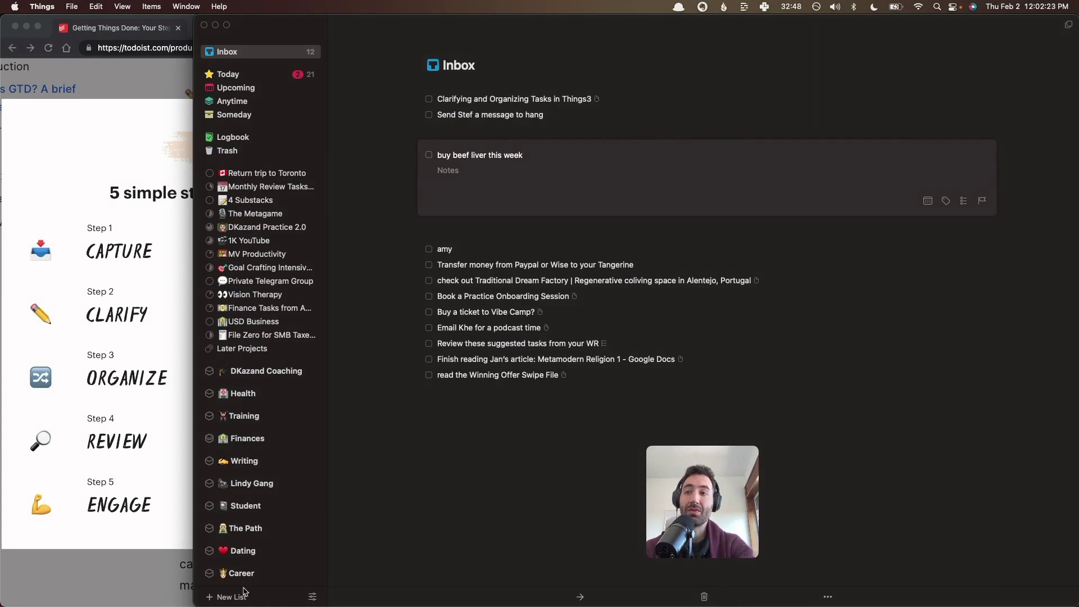
Create a new project named 'Groceries feb 2'
click(225, 598)
click(163, 509)
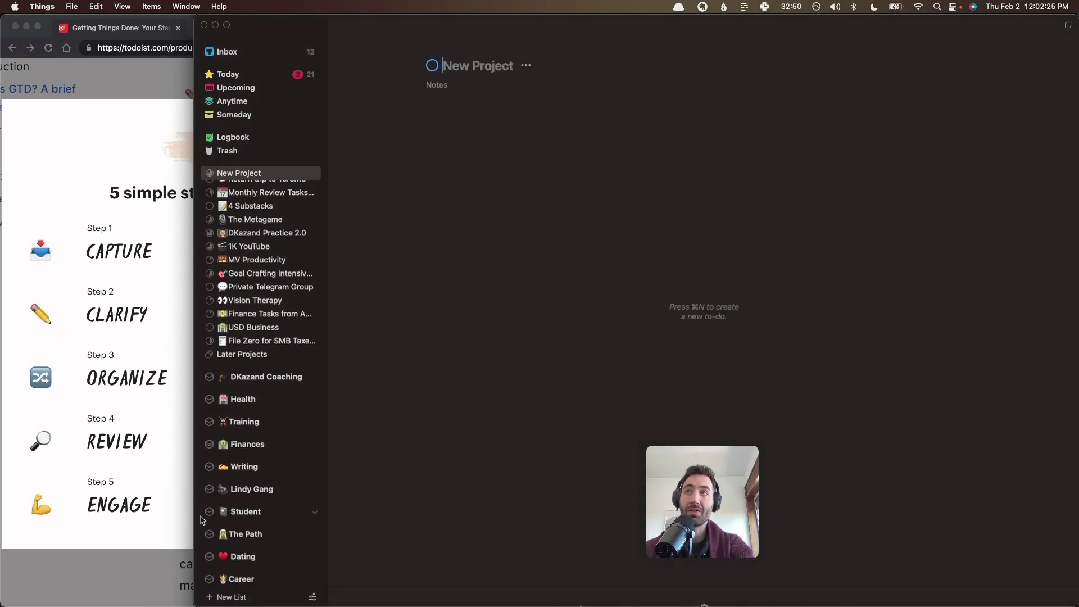
text(groceries)
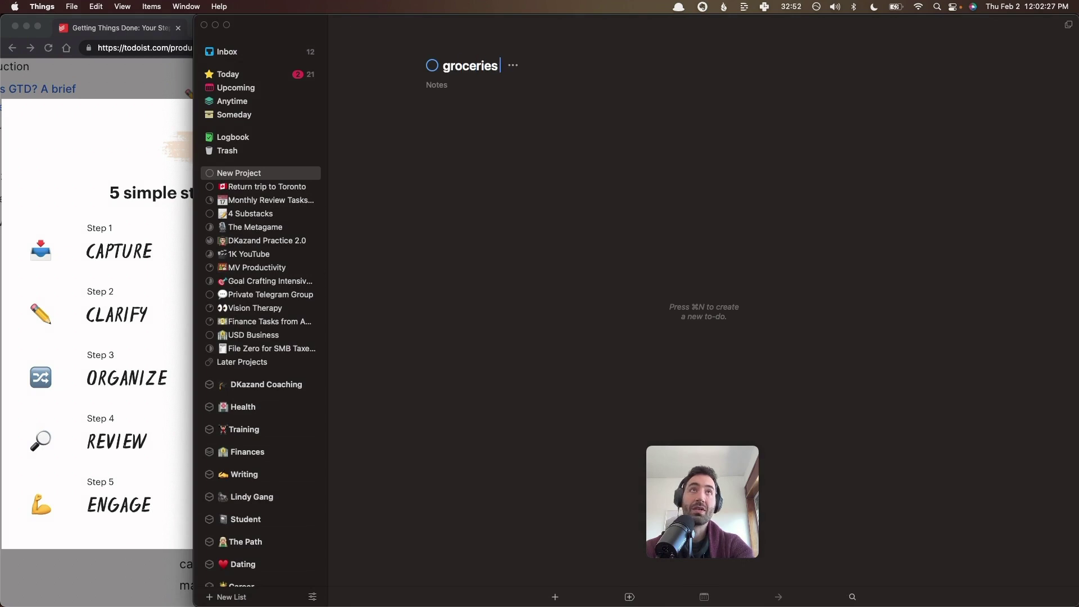
text( feb 2)
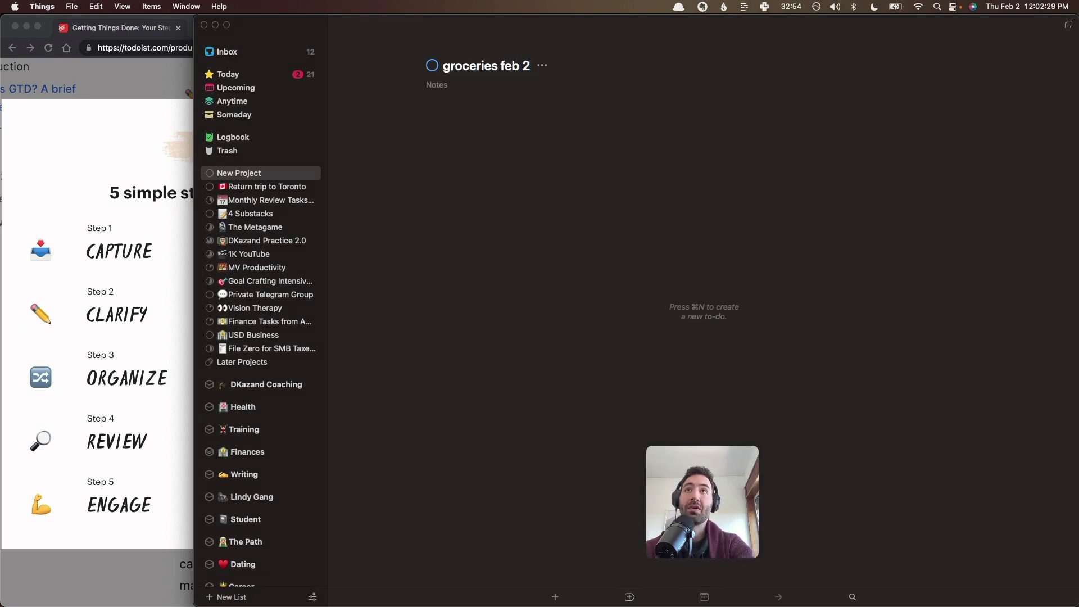
key(Delete)
text(G)
click(722, 249)
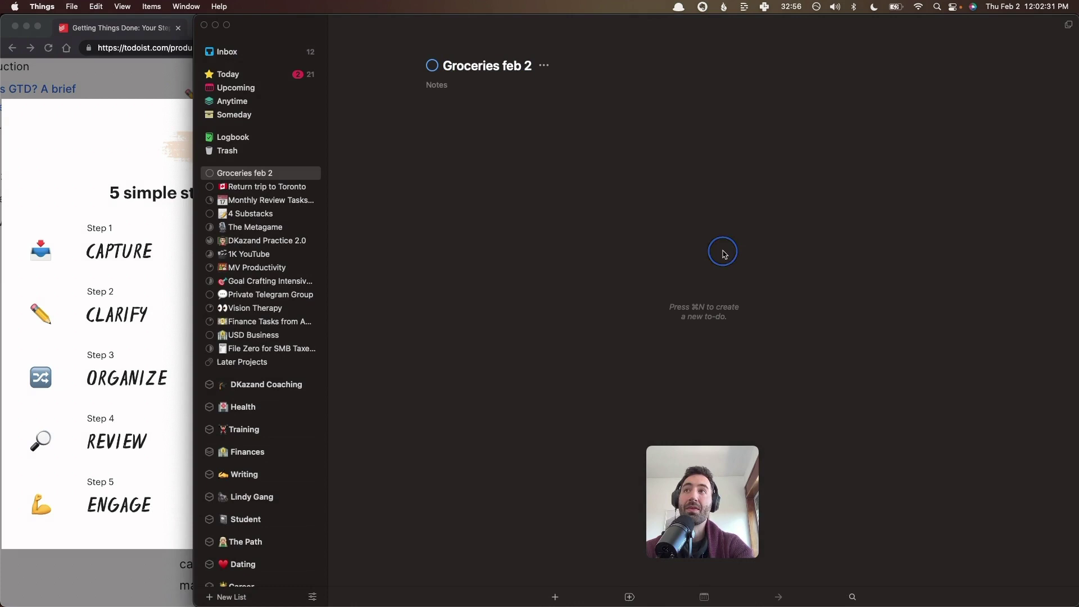
Move 'buy beef liver this week' from the Inbox into Groceries feb 2
click(286, 50)
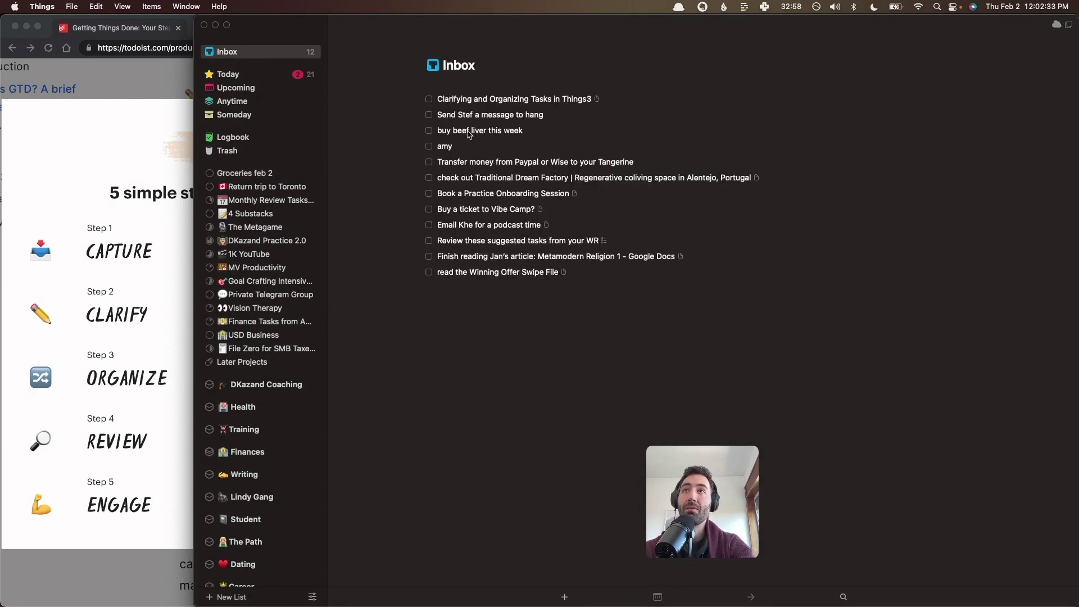
drag(469, 134, 262, 173)
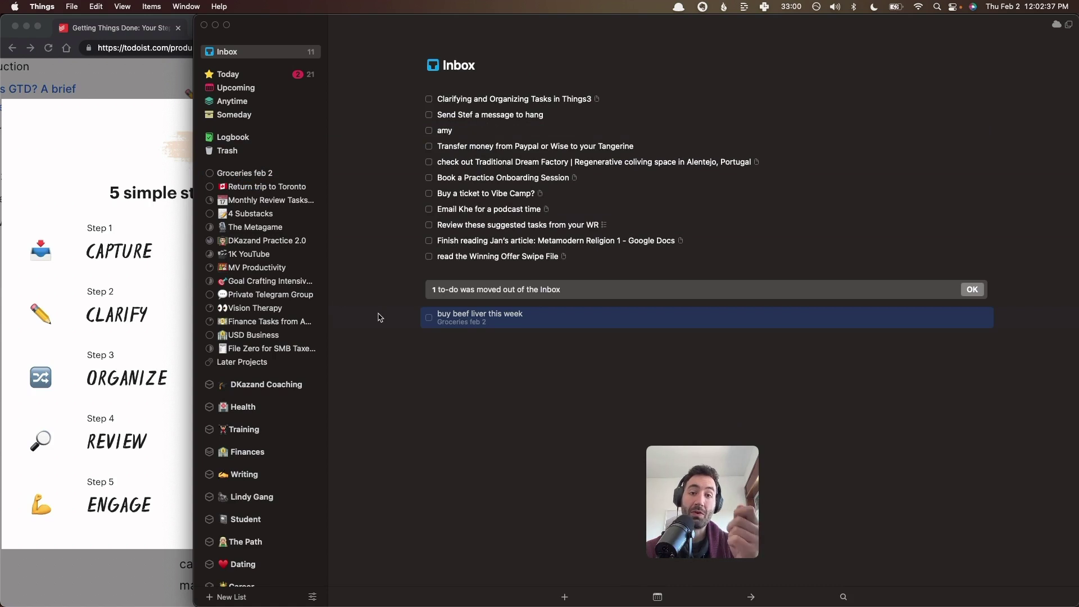
click(242, 173)
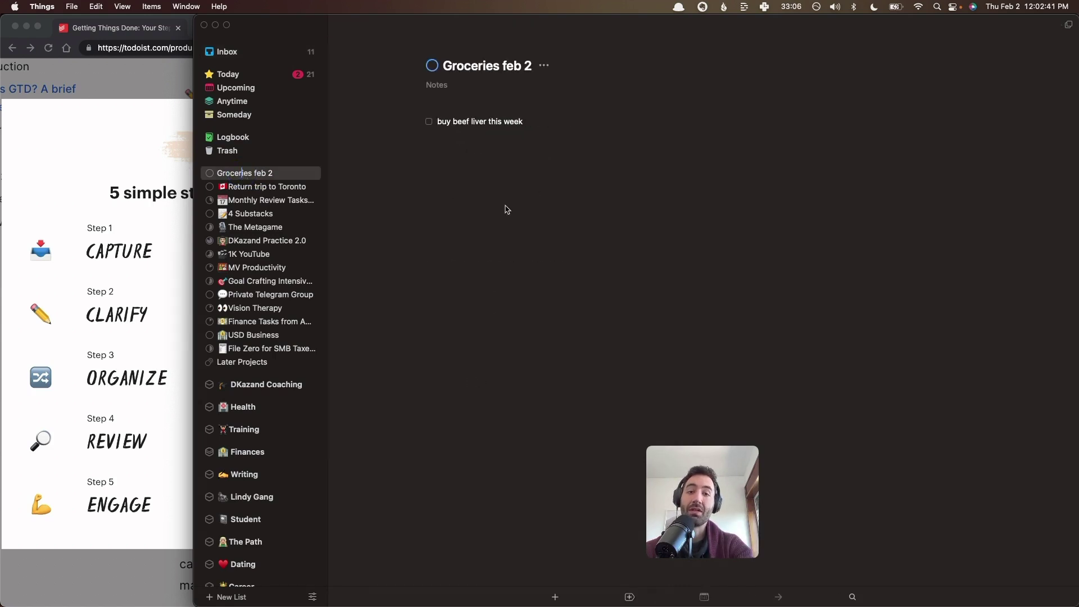
In Today, view the details of the 'buy more groceries' to-do
click(278, 77)
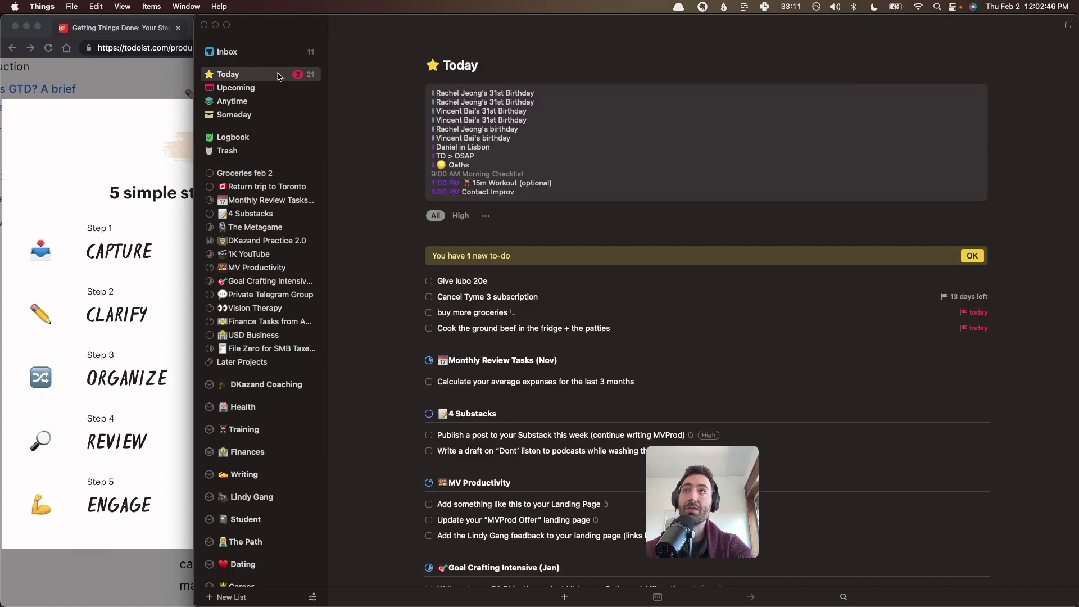
double_click(463, 316)
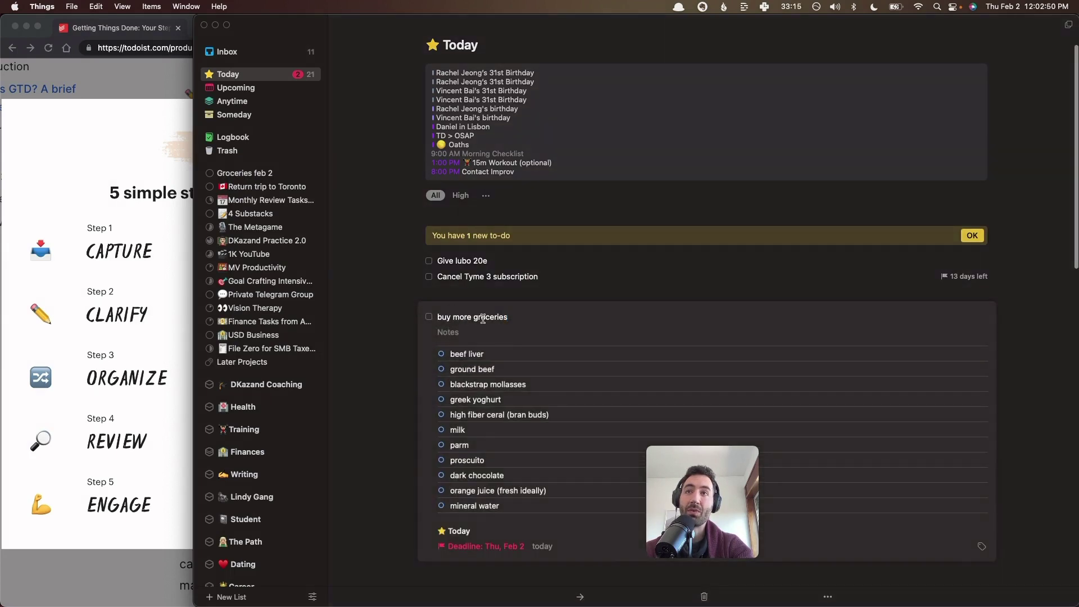
scroll(514, 317, down, 3)
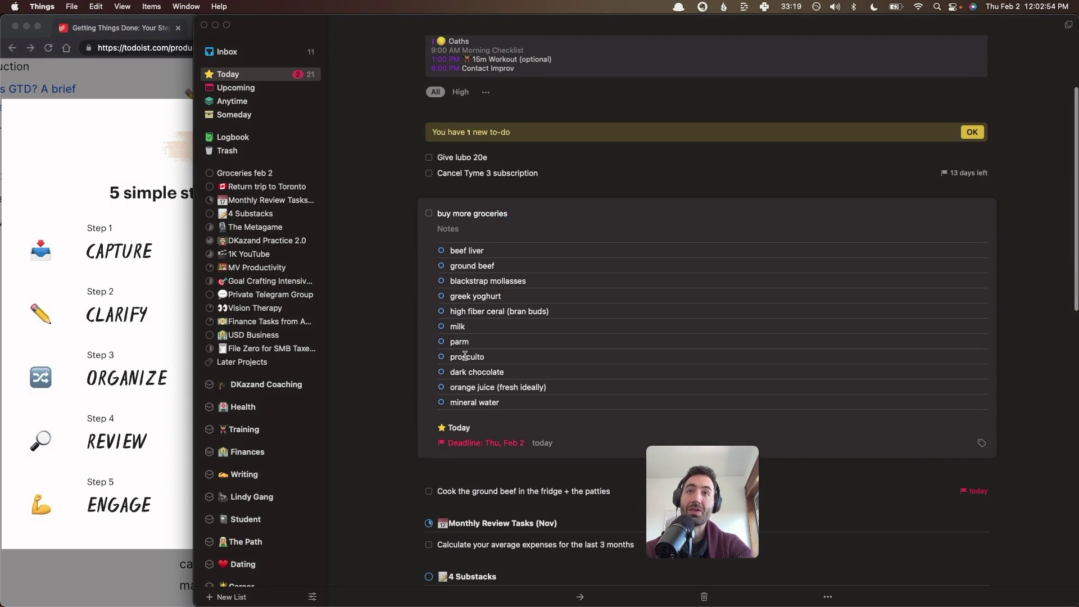
click(490, 197)
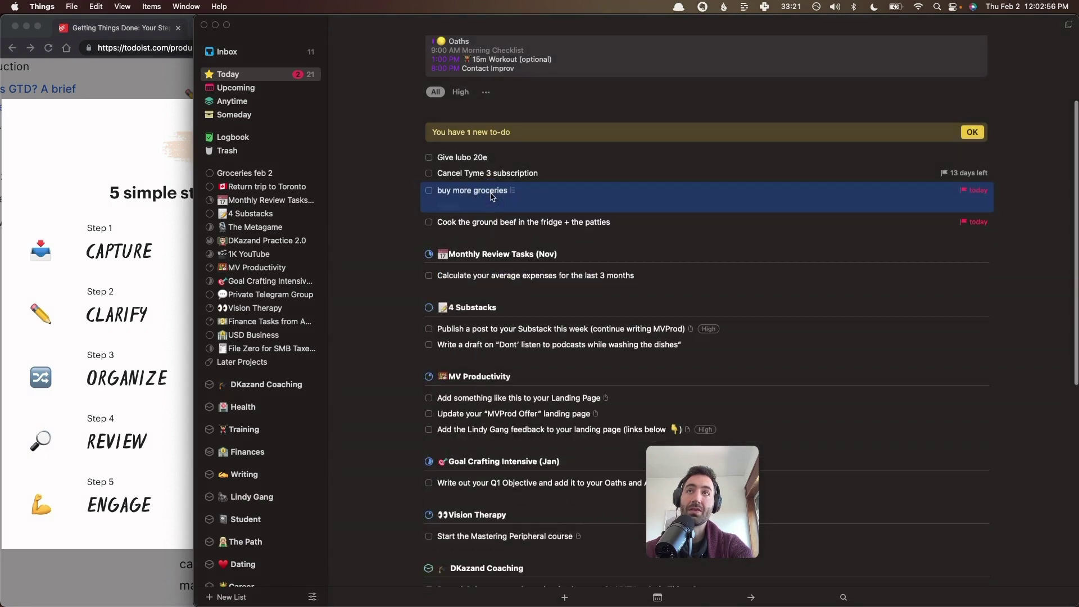
Add a sample to-do with checklist item 'item 2', then mark it completed
key(space)
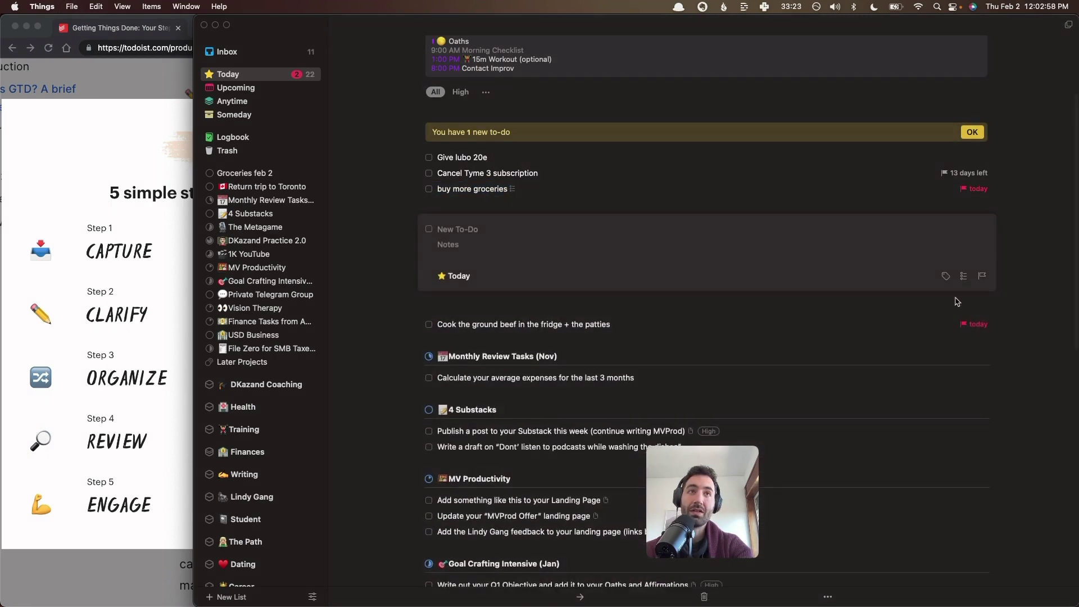
click(964, 277)
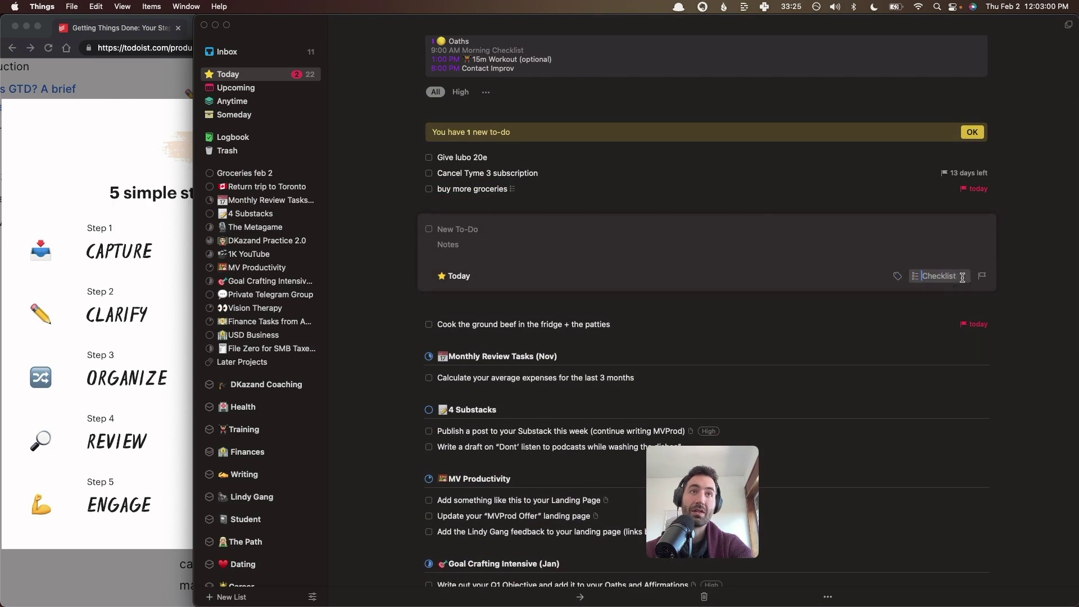
text(item 2)
key(Return)
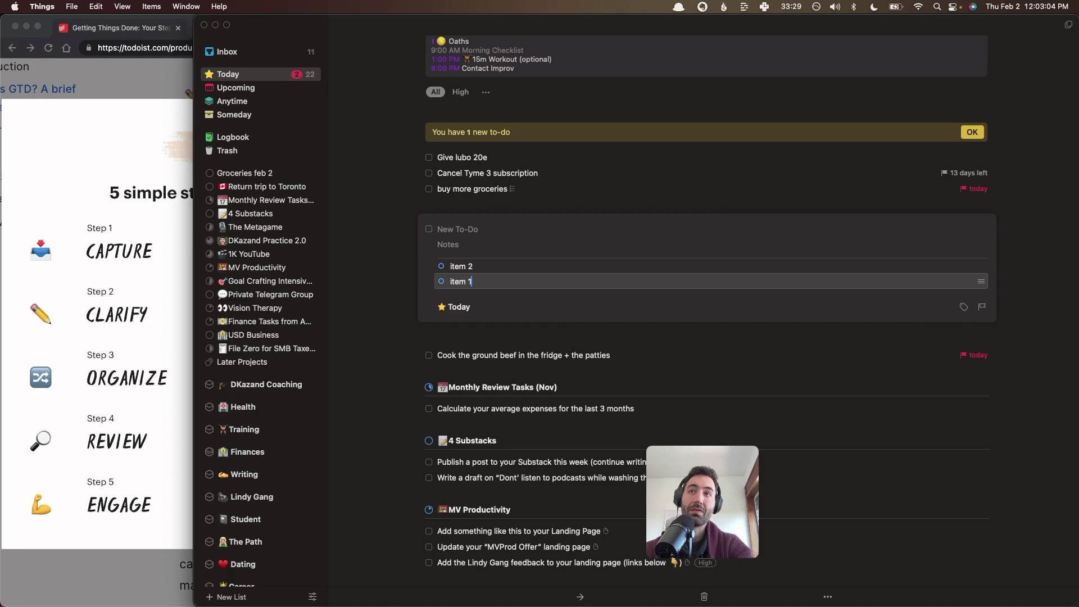
key(Return)
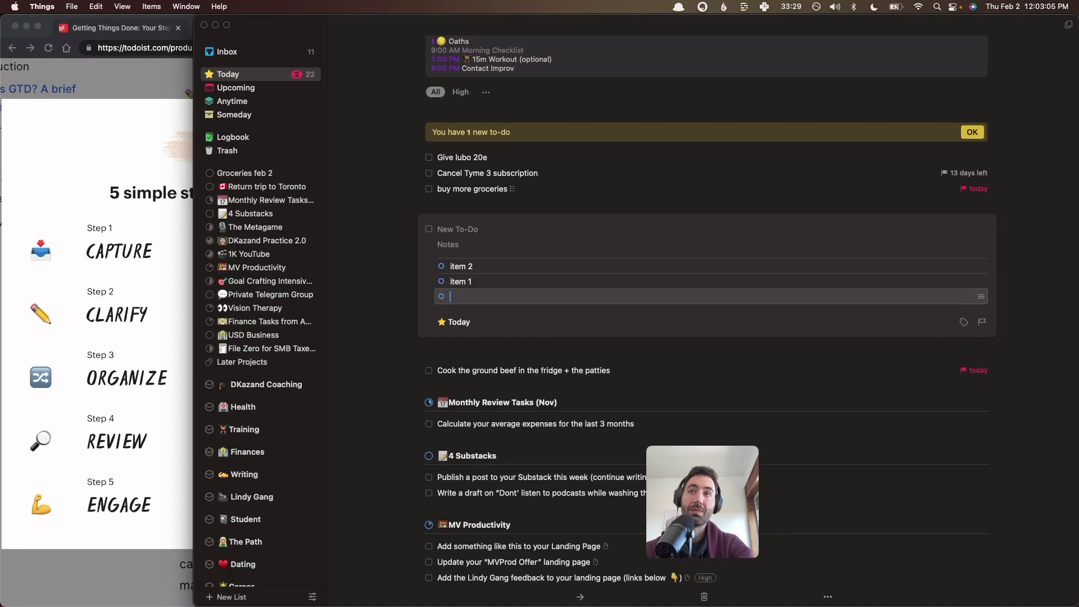
click(427, 230)
click(386, 265)
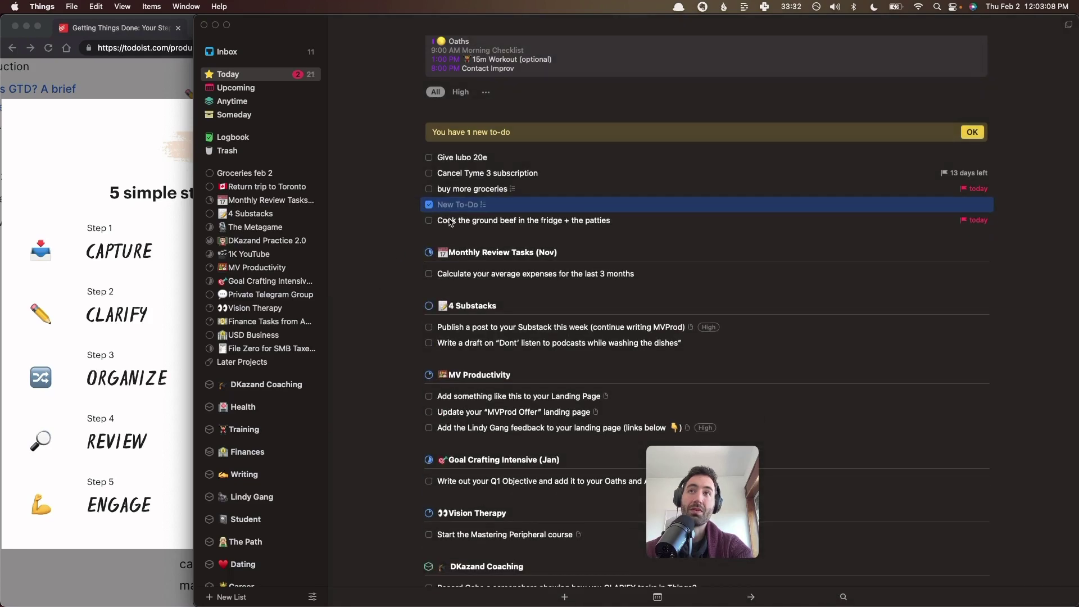
Tick and untick blackstrap mollasses and milk in the 'buy more groceries' checklist
click(483, 190)
double_click(482, 190)
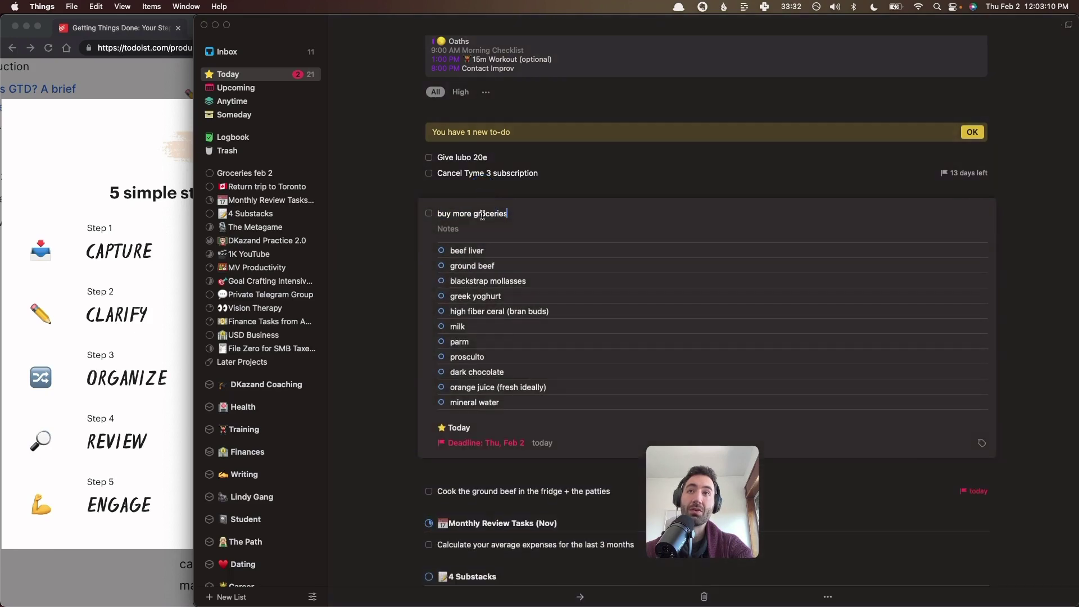
click(441, 280)
click(442, 326)
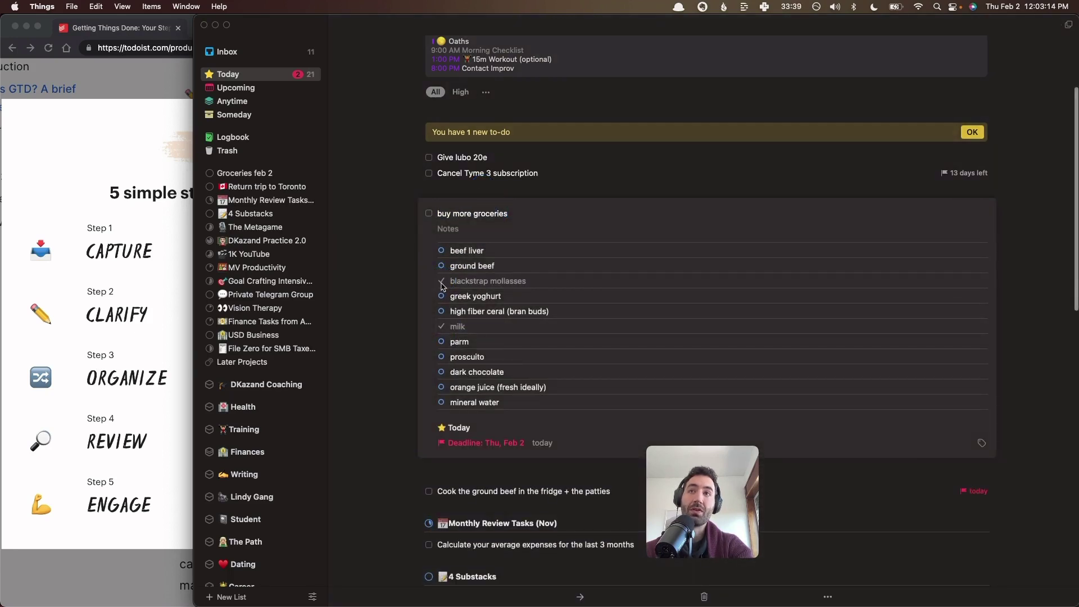
click(442, 281)
click(441, 326)
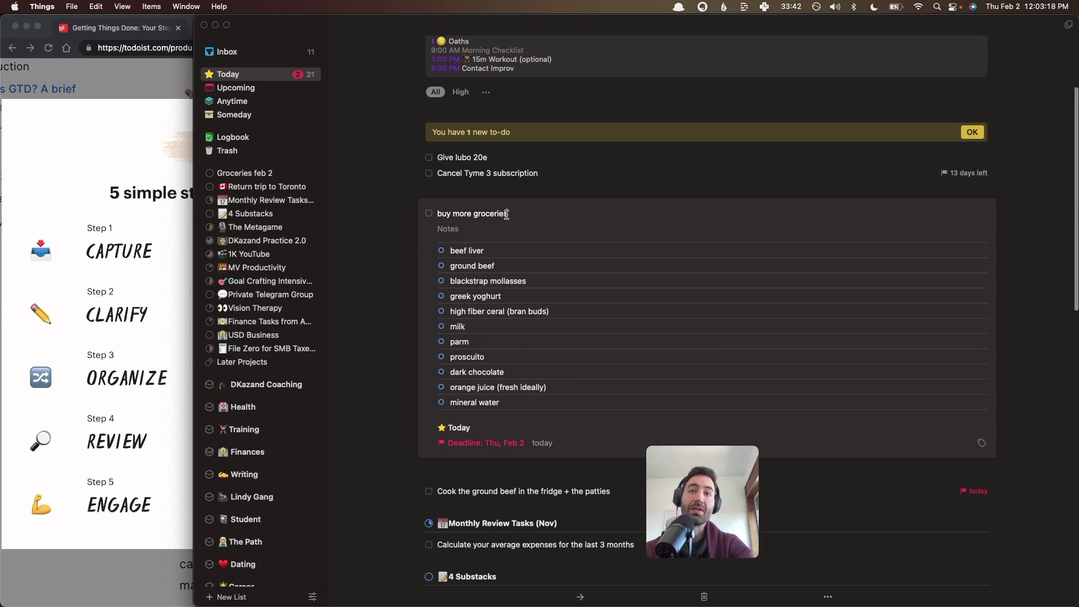
Mark the Groceries feb 2 project complete along with its remaining to-do
click(254, 174)
click(431, 65)
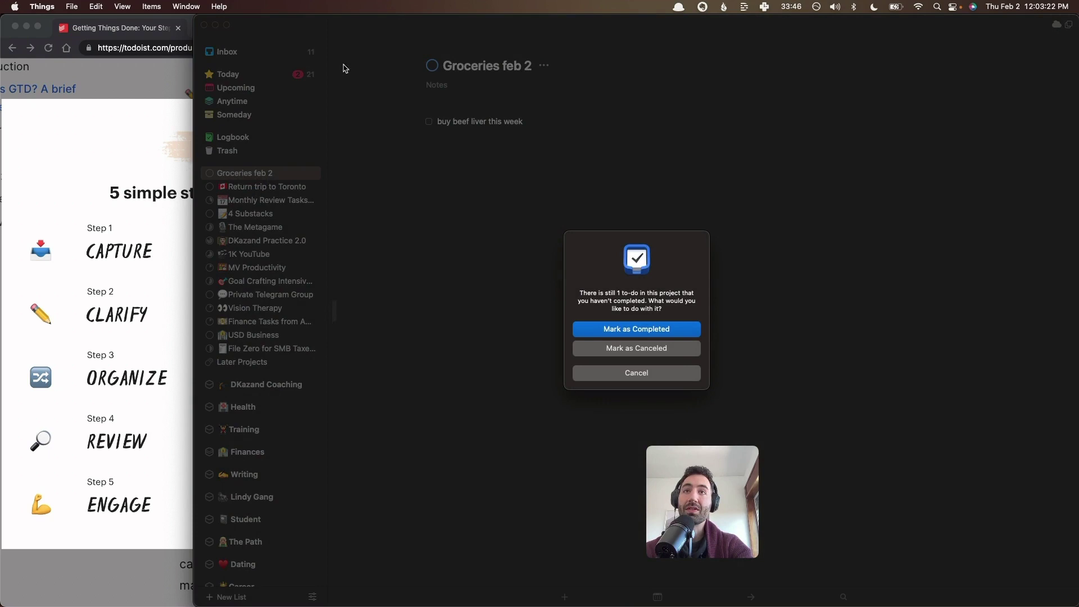
click(665, 330)
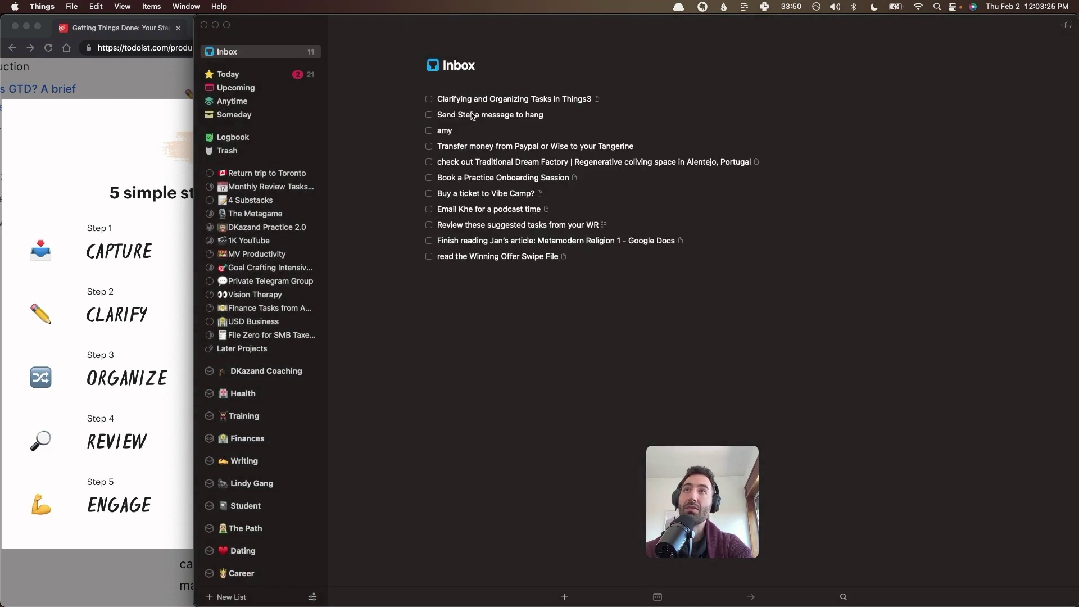
Reword the contact's to-do into a call to talk about Lisbon
click(463, 133)
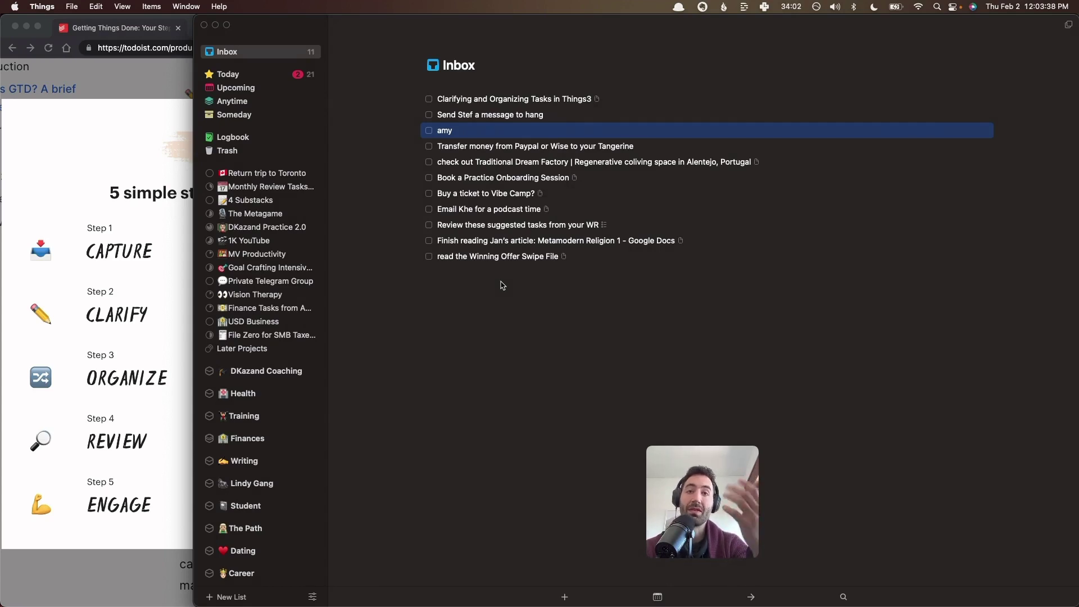
key(Return)
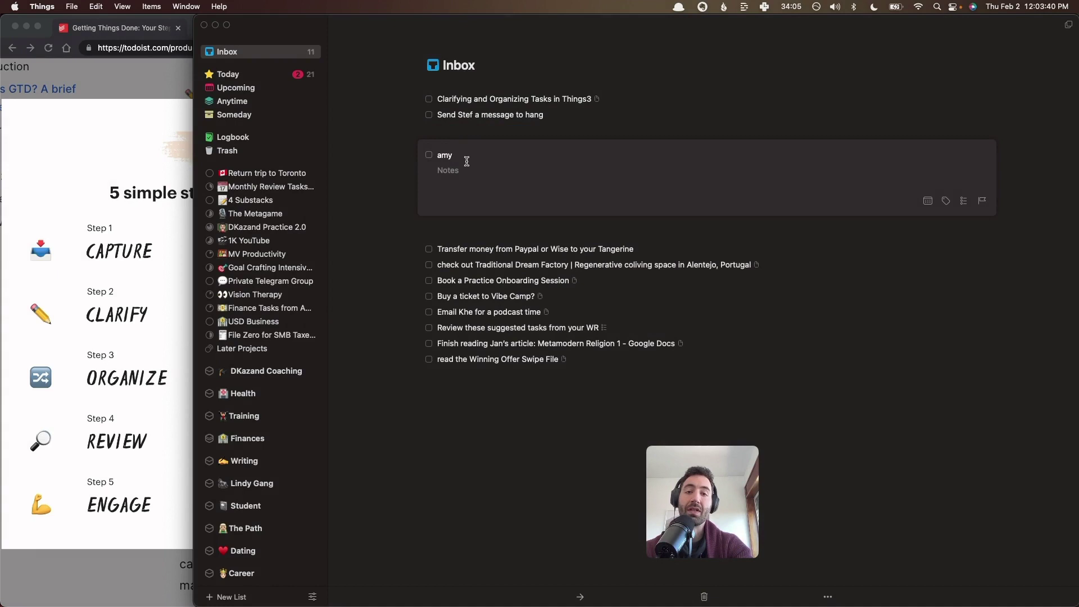
key(super+a)
key(Left)
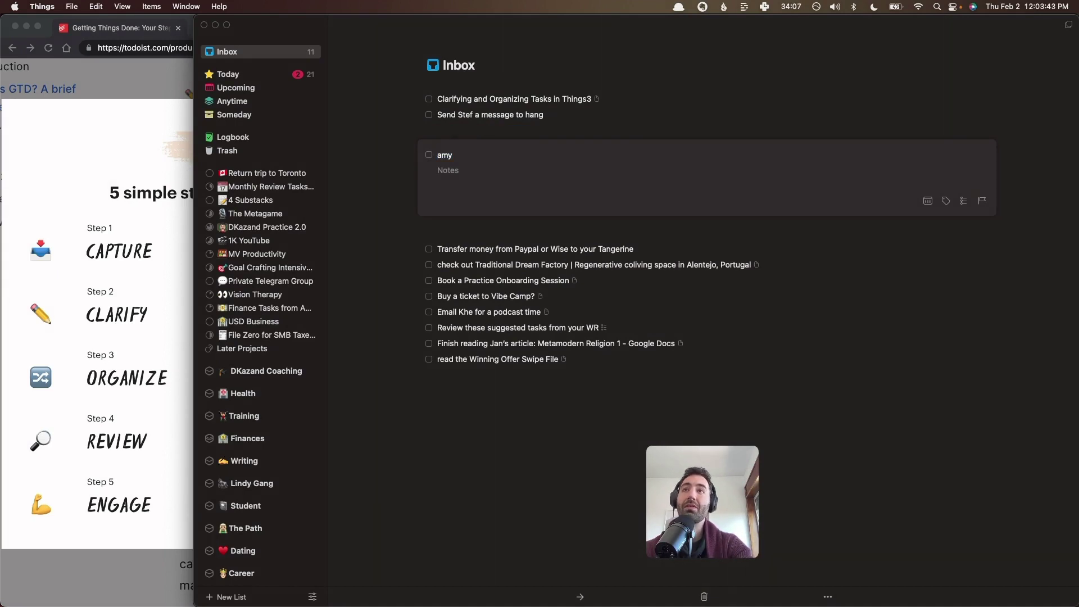
text(A)
text(Call )
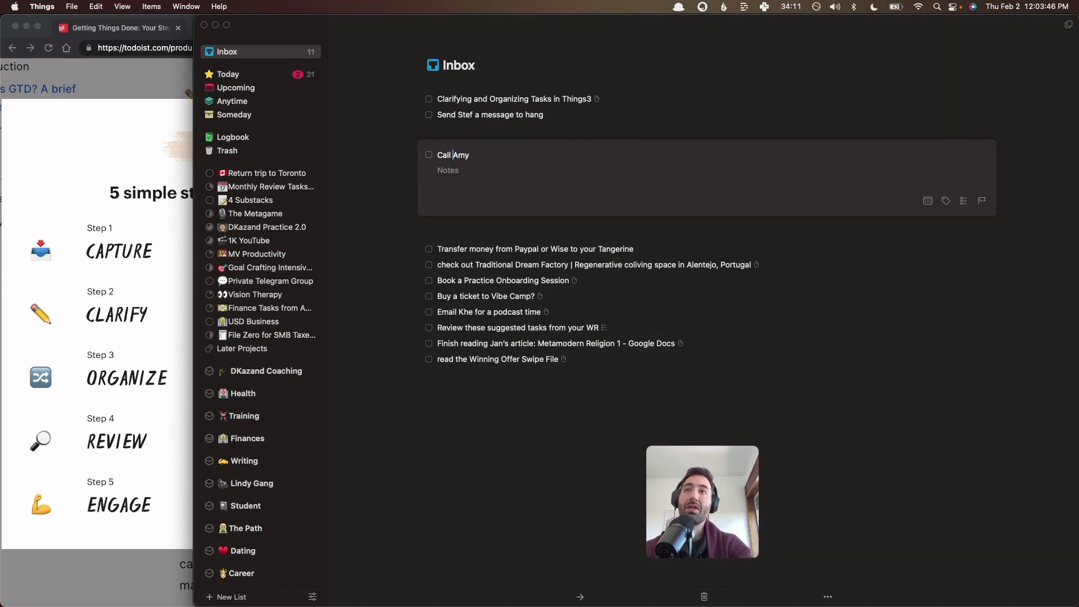
text( and )
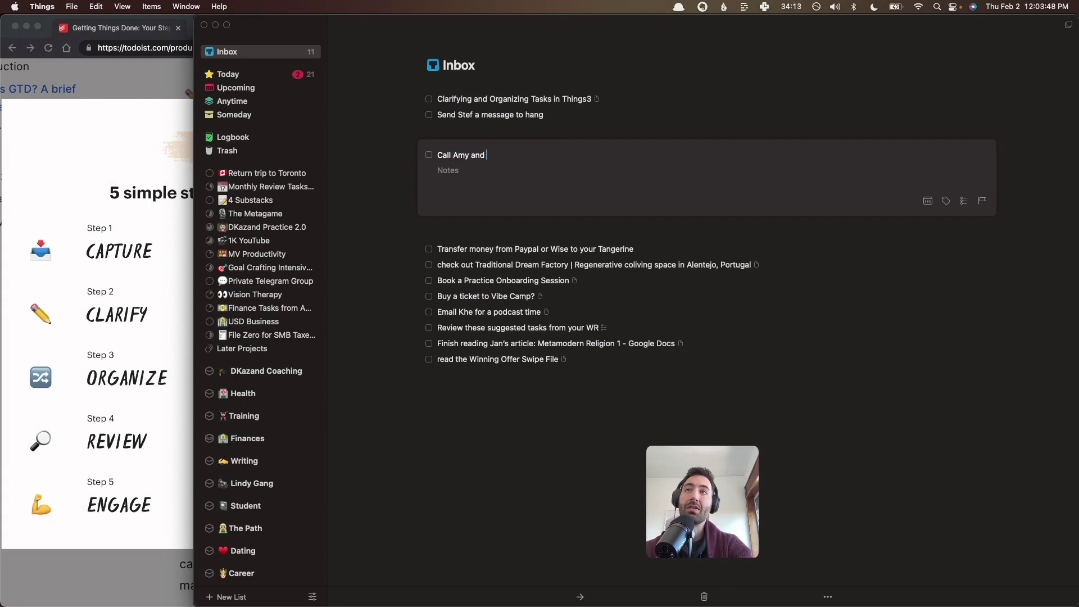
text(talk about Lisbon plans)
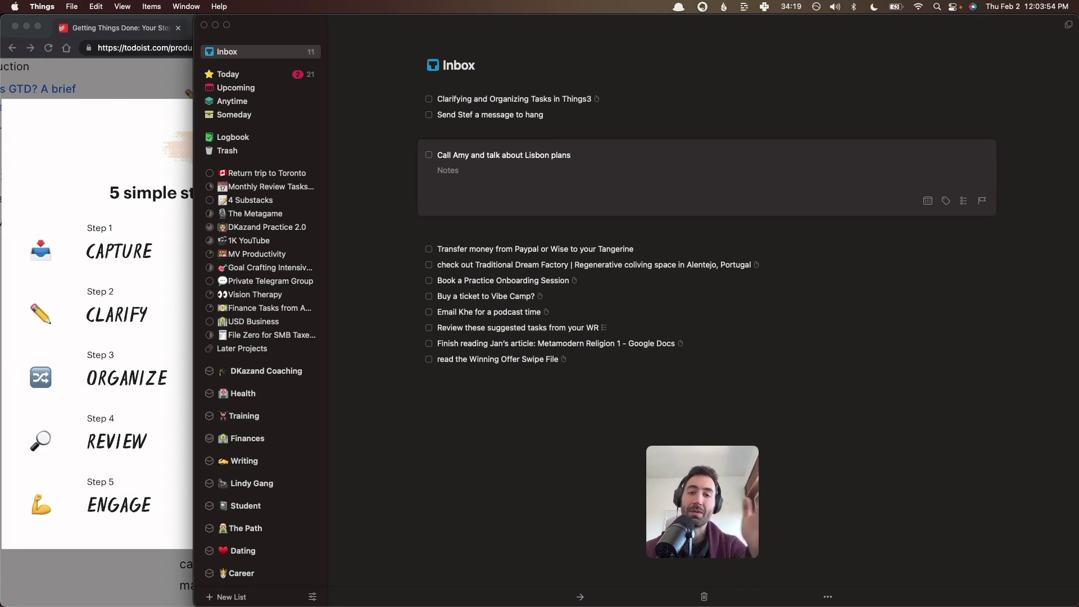
click(376, 229)
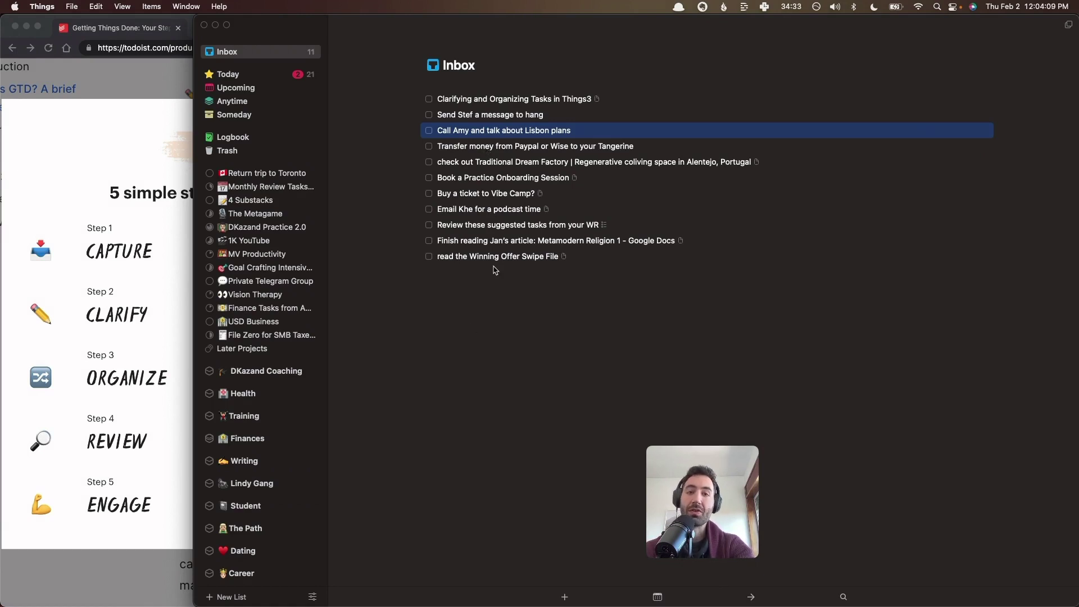
Drag 'Buy a flight to toronto' out of Return trip to Toronto back into the Inbox
click(281, 176)
drag(466, 125, 290, 53)
click(290, 55)
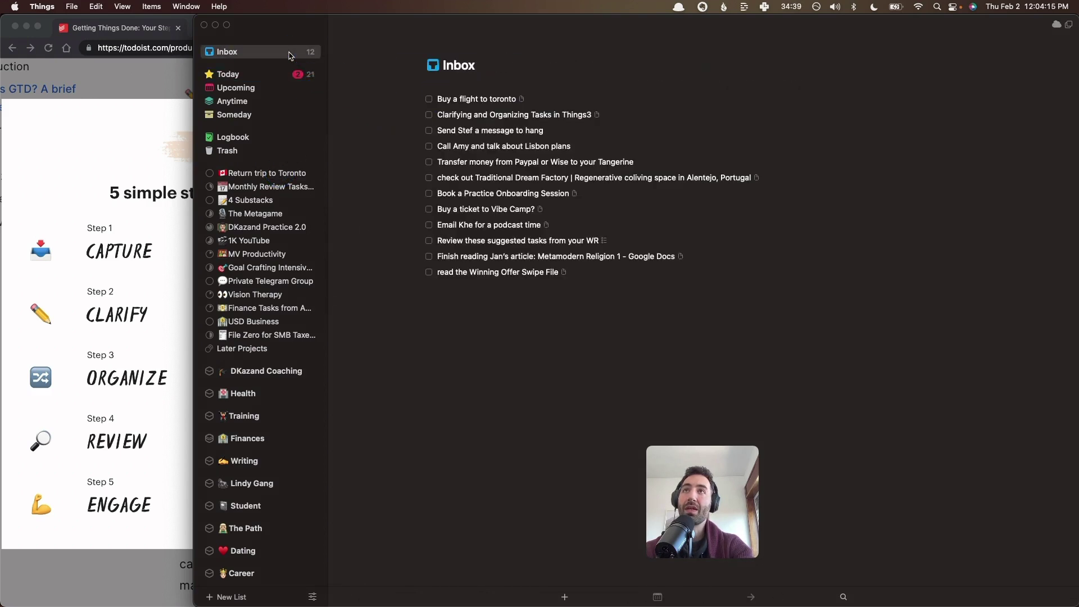
click(450, 99)
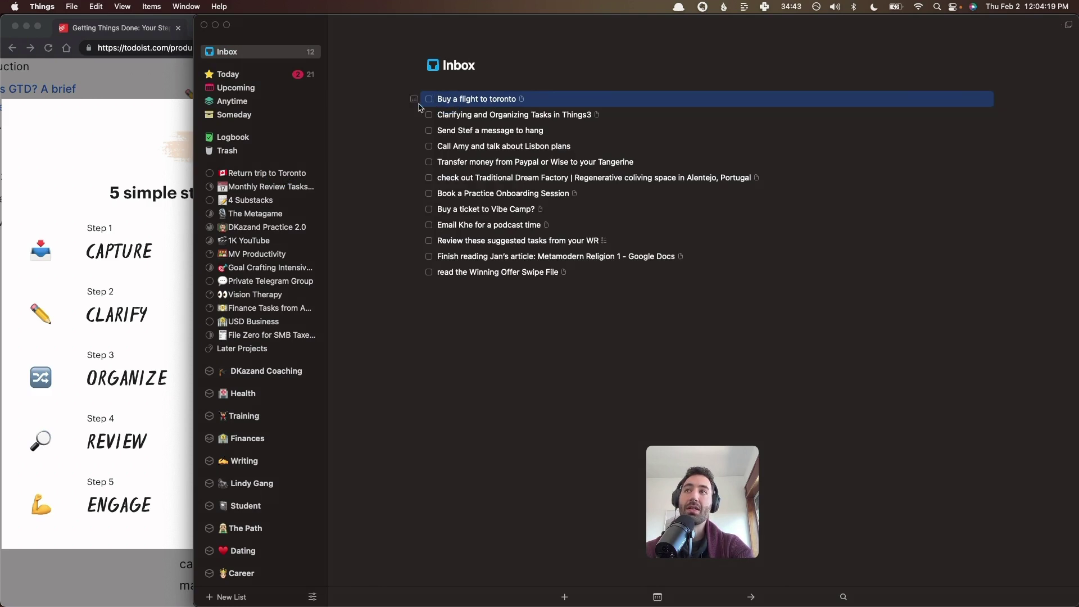
Delete the Return trip to Toronto project, then check the flight task's details in the Inbox
click(250, 173)
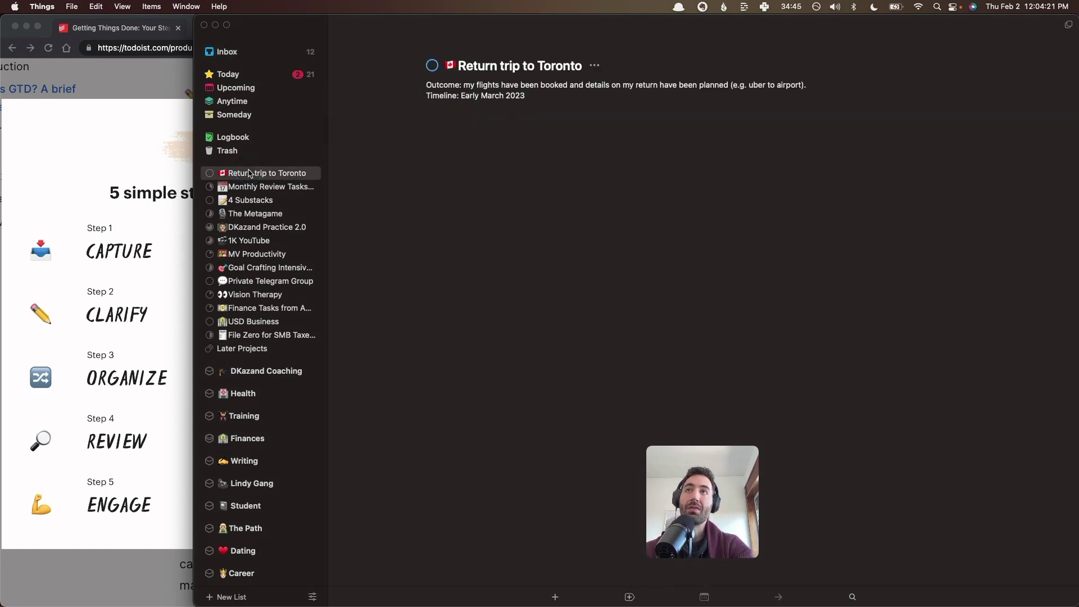
click(595, 66)
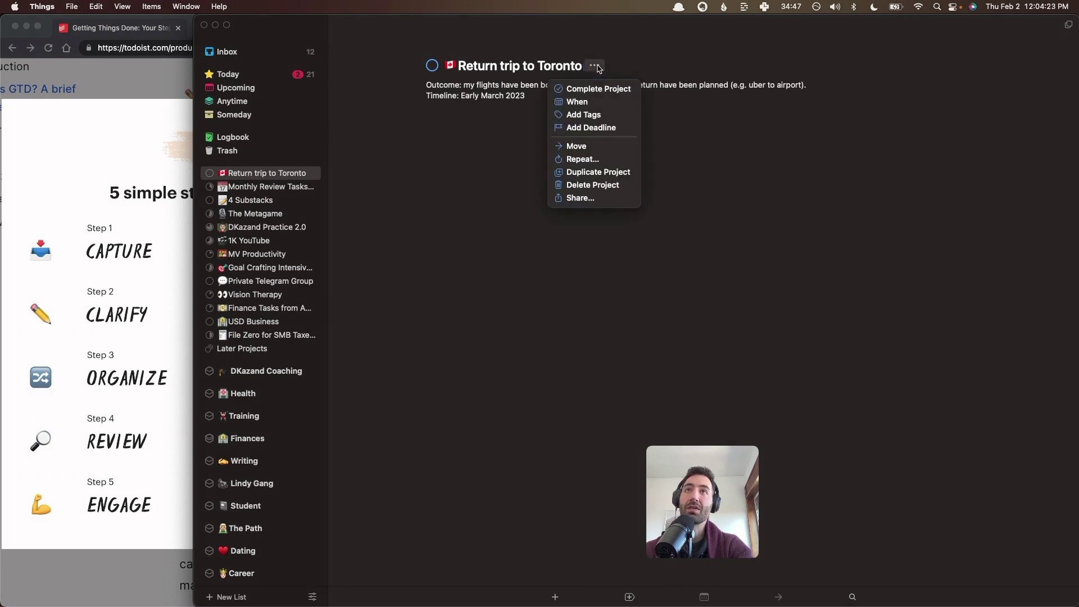
click(593, 185)
click(289, 52)
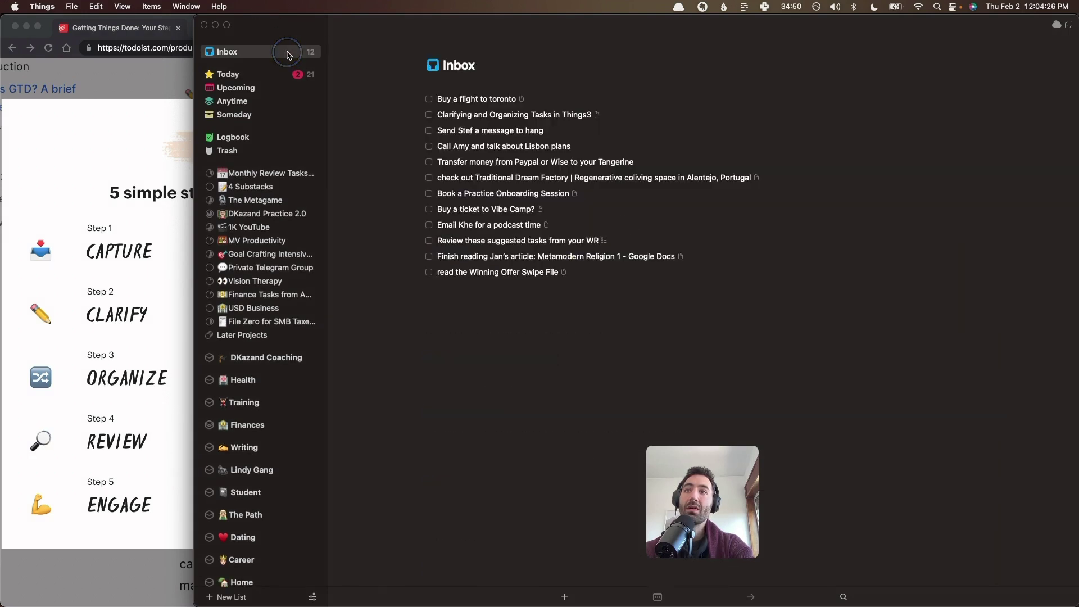
click(468, 102)
key(Return)
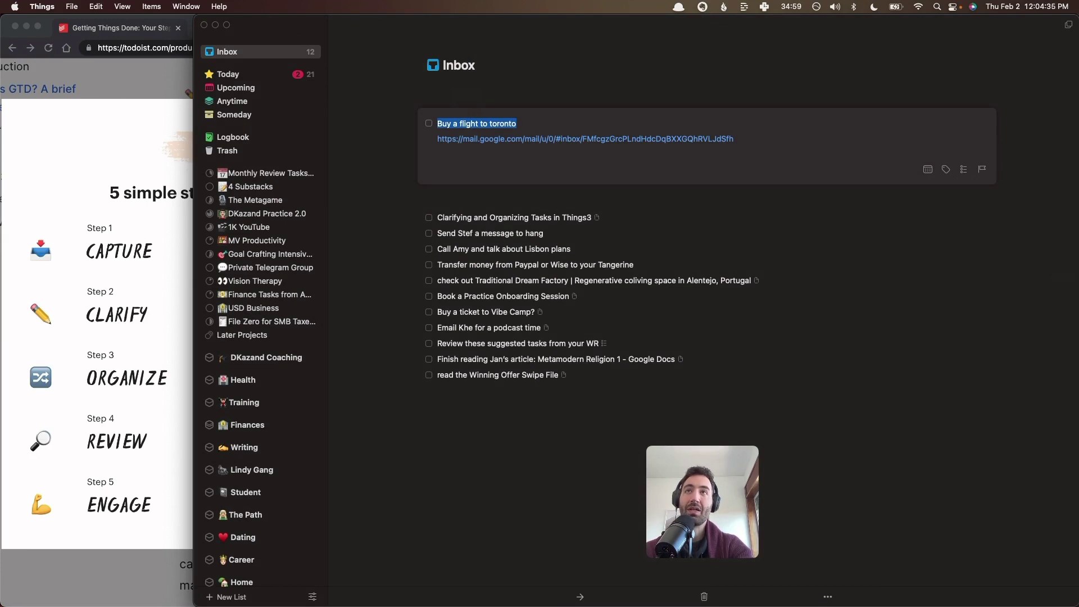
click(415, 104)
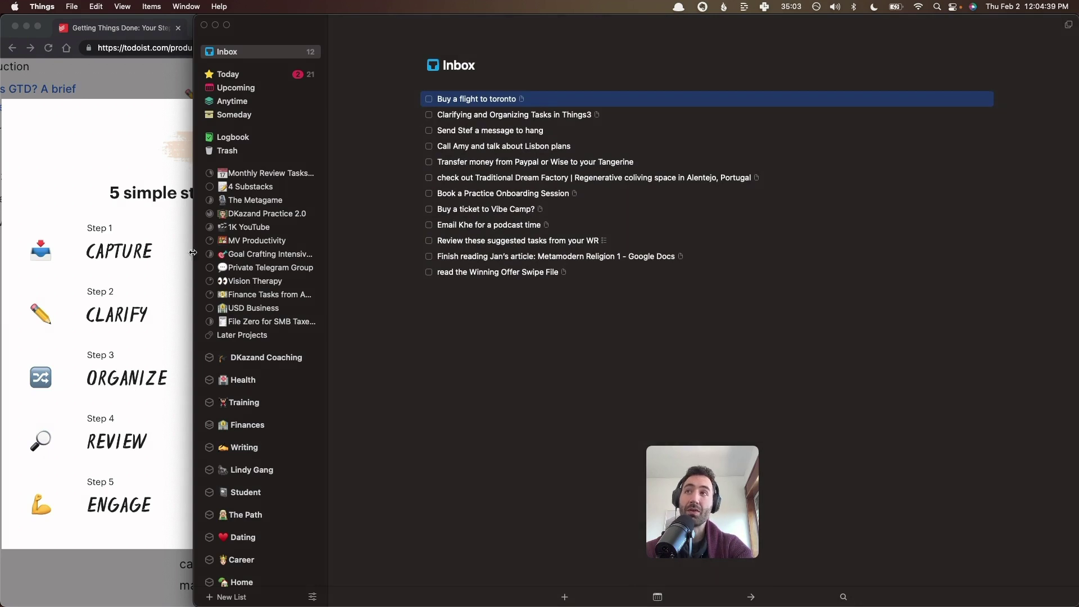
Create a new project titled 'Return Trip' with a Canadian flag emoji in its title
click(225, 597)
click(222, 518)
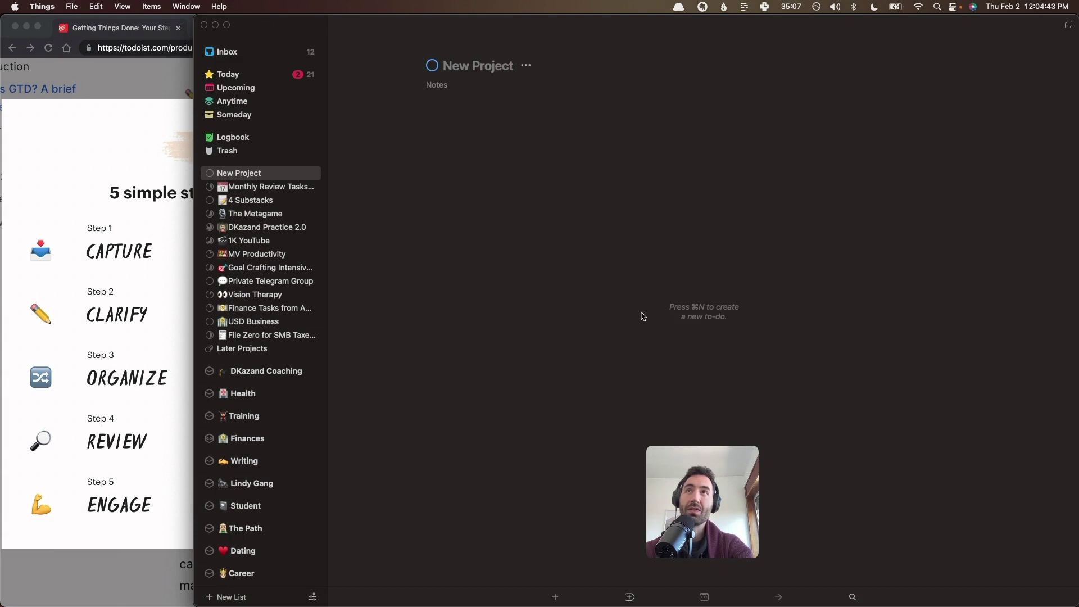
text(Retrun)
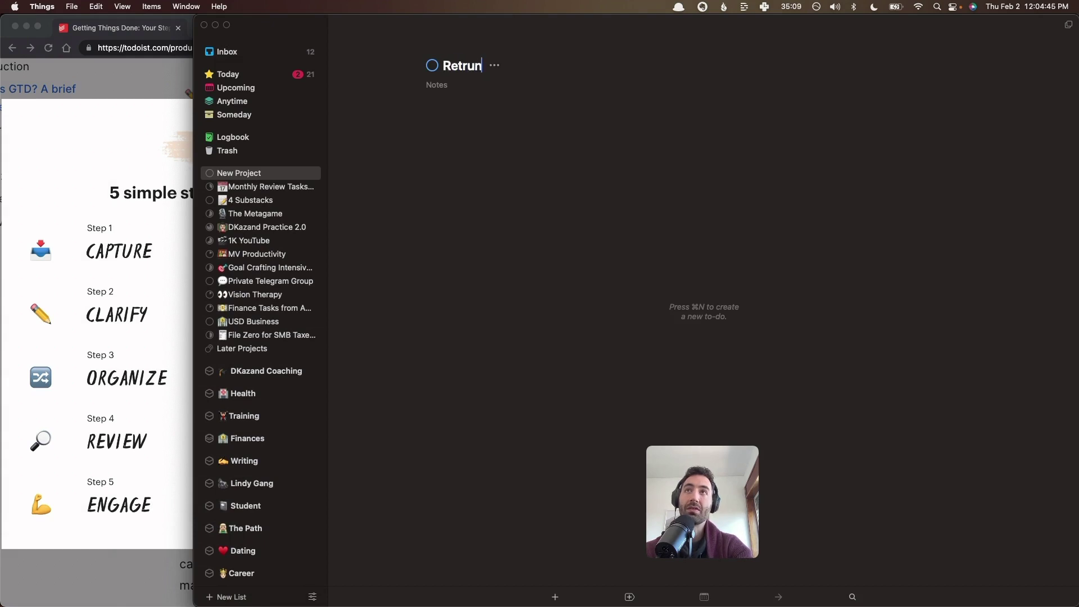
key(BackSpace)
key(BackSpace)
key(BackSpace)
text(urn Trip)
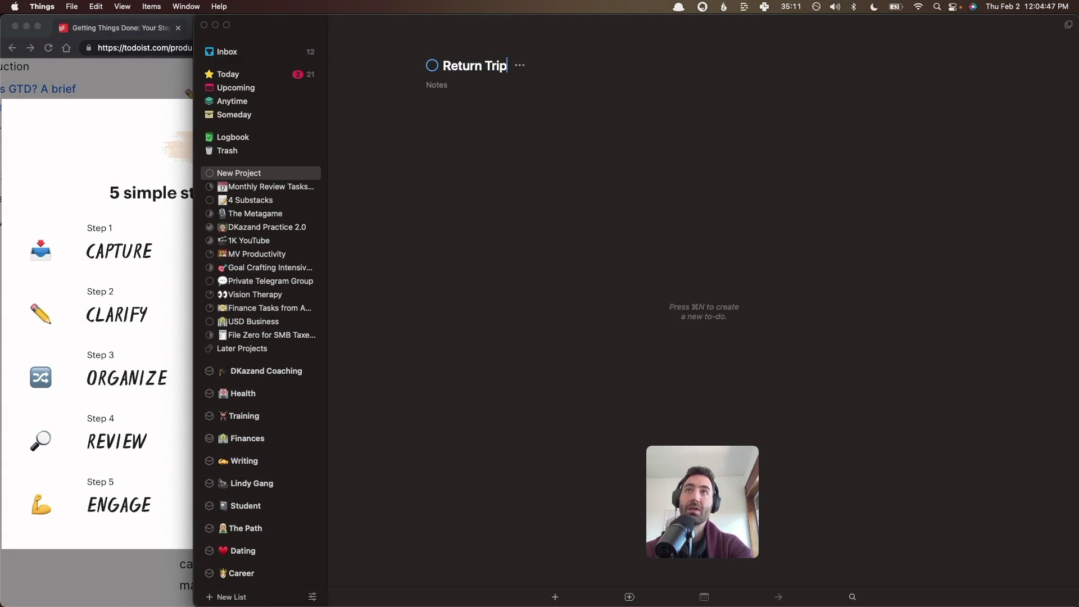
key(ctrl+super+space)
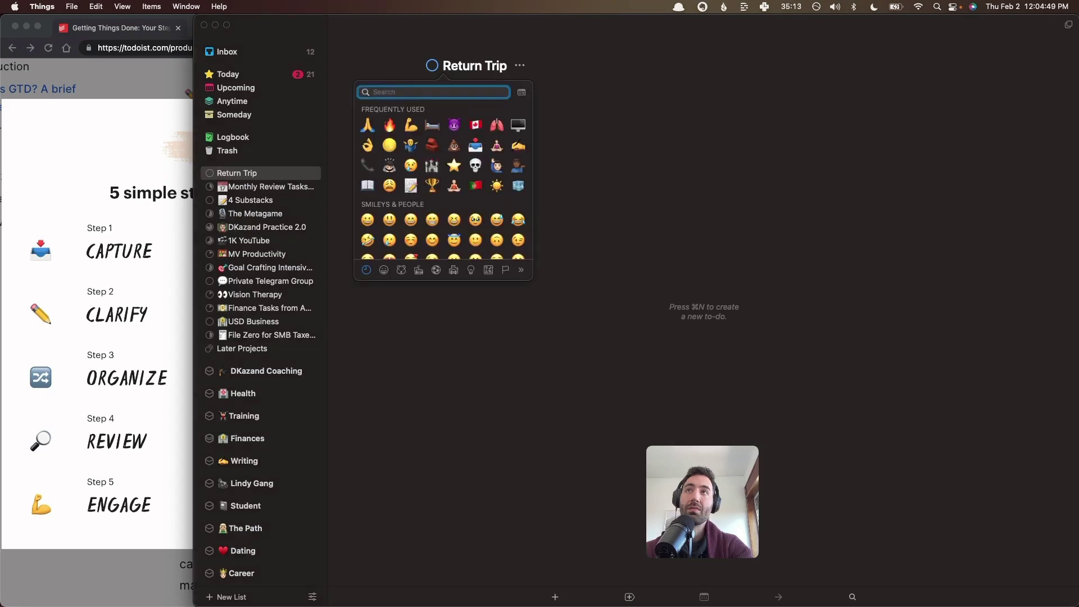
text(plane)
key(Escape)
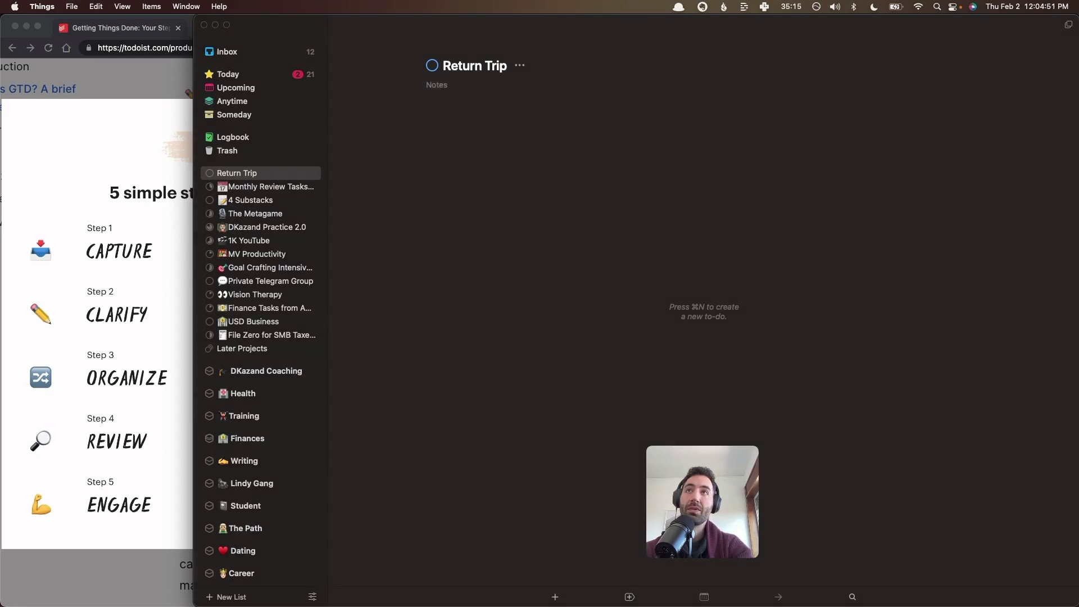
key(Tab)
Write Return Trip notes: an Outcome line about the return flight and 'Timeline: Early March 2023'
text(Ou)
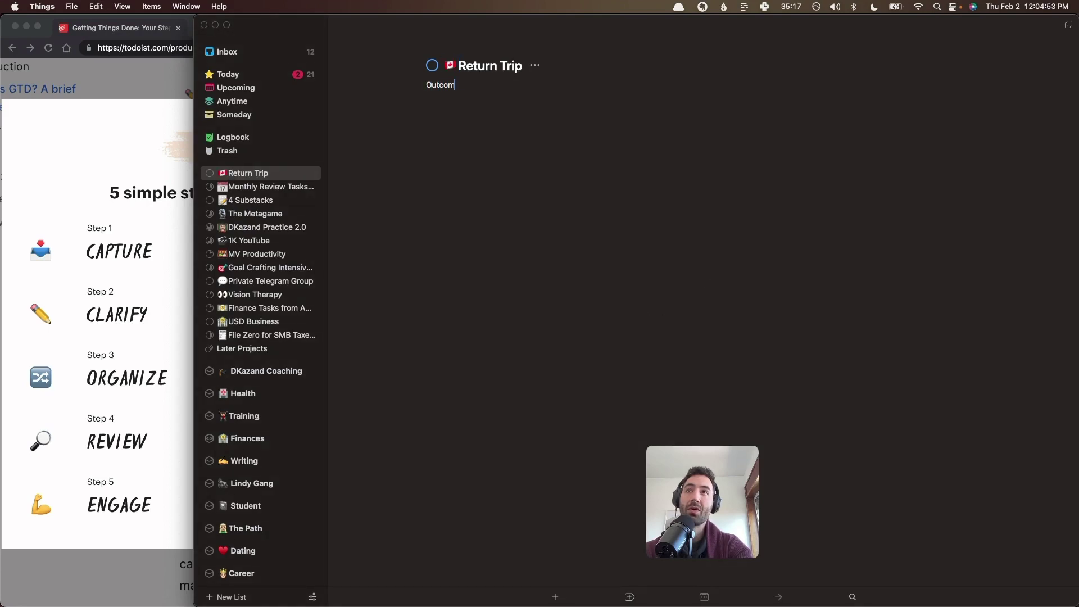
text(tcome: Time)
text(line:)
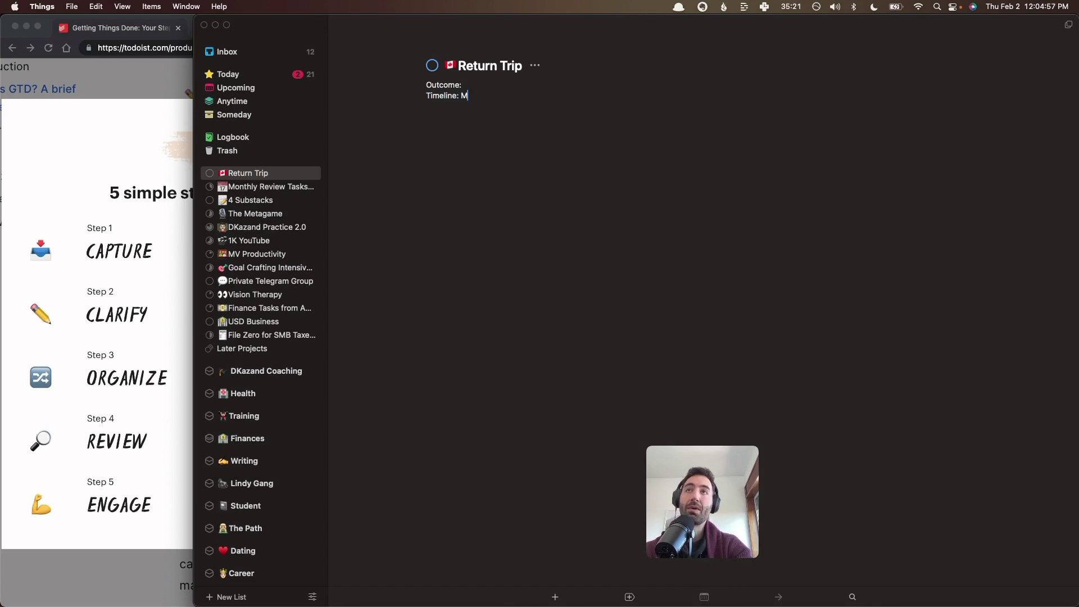
text( March)
text(Early)
key(super+Right)
text(2)
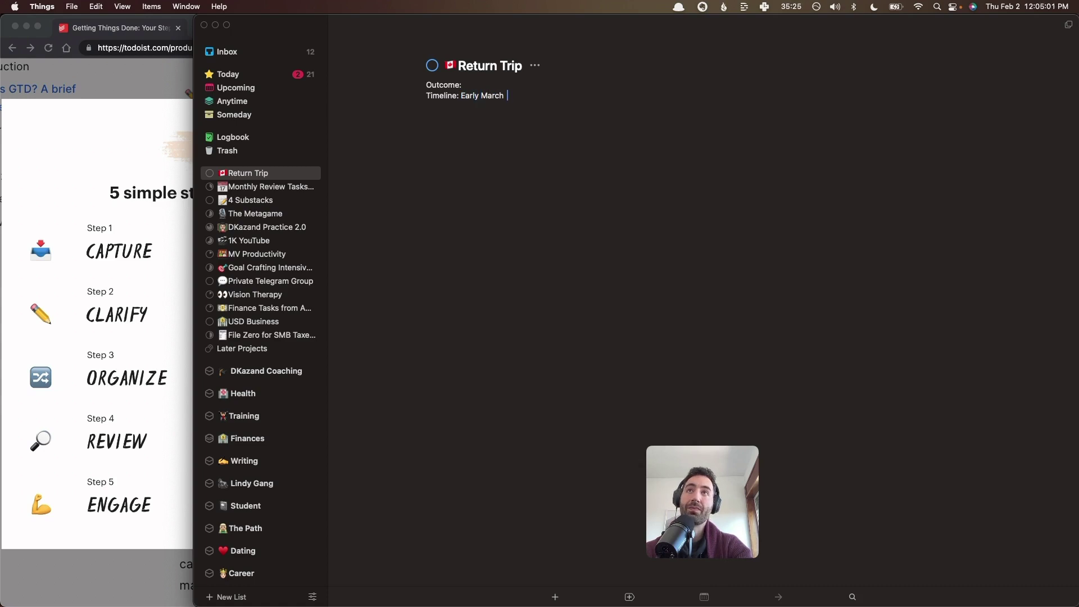
text(2023)
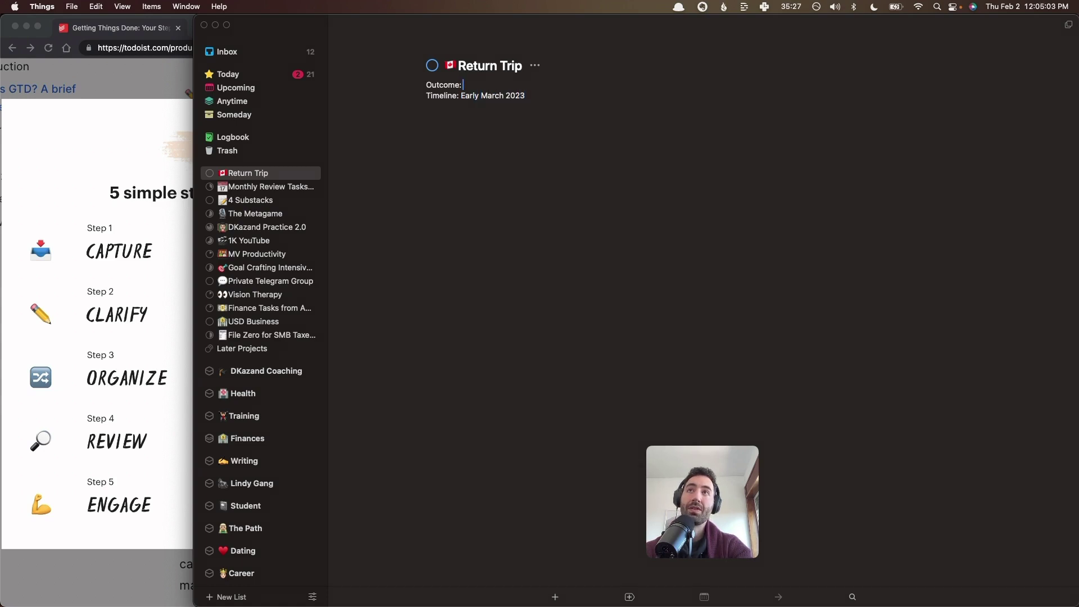
text(I've bought my flight)
key(alt+BackSpace)
text(return flight and plan)
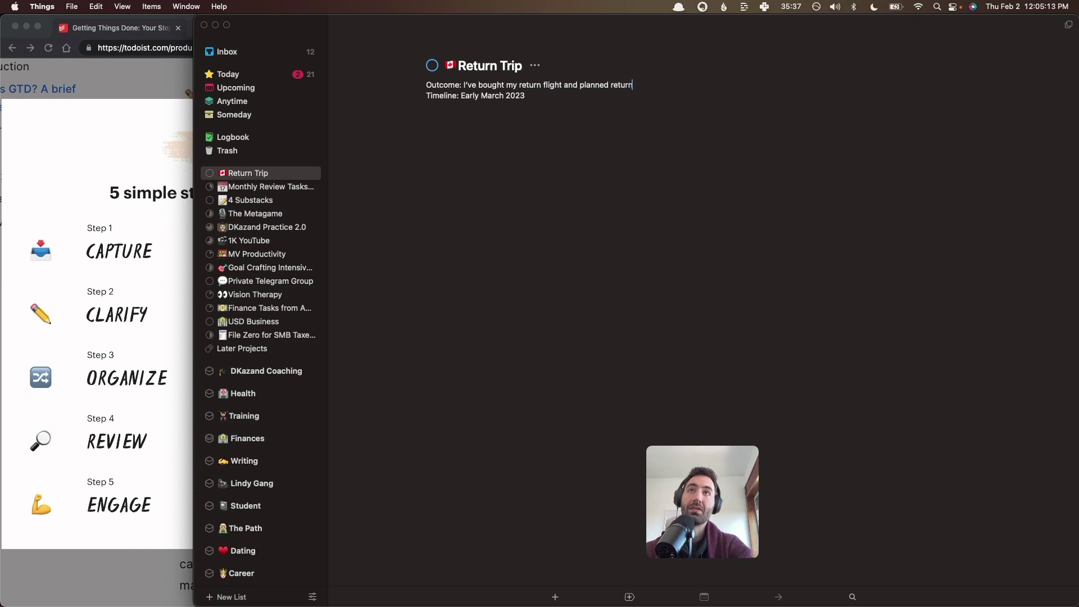
text(ned teturn details (e.g. uber to airport,)
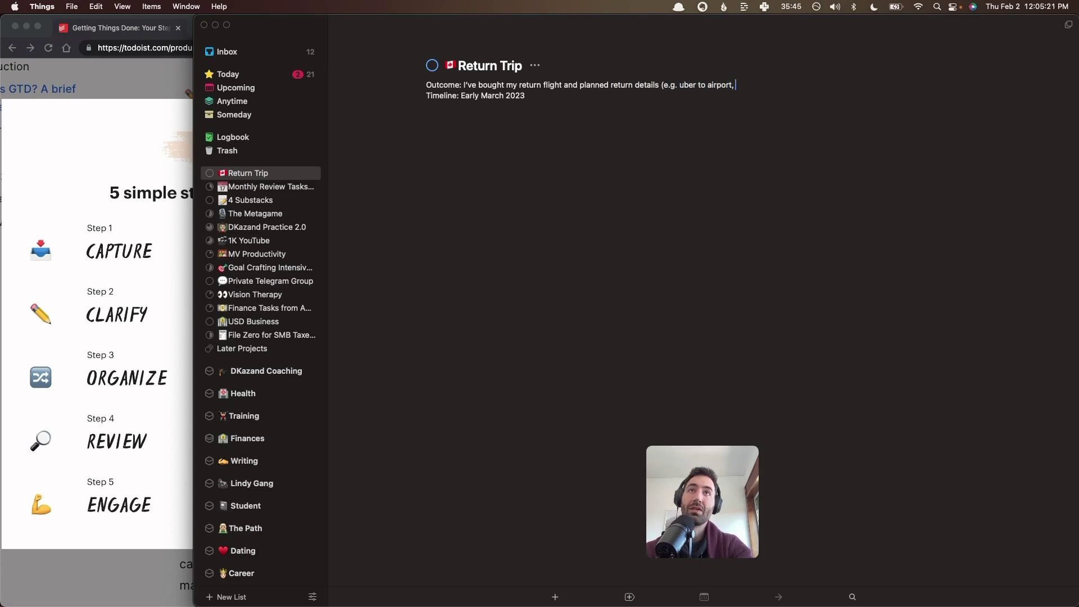
text( packing))
File the 'Buy a flight to toronto' to-do under the Return Trip project
click(264, 55)
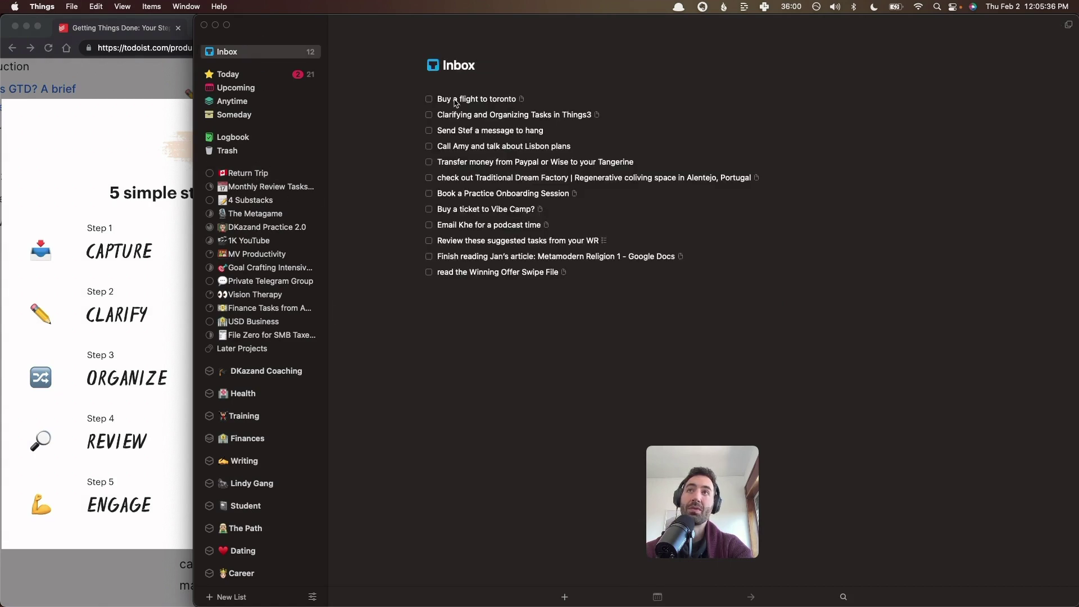
drag(453, 103, 267, 172)
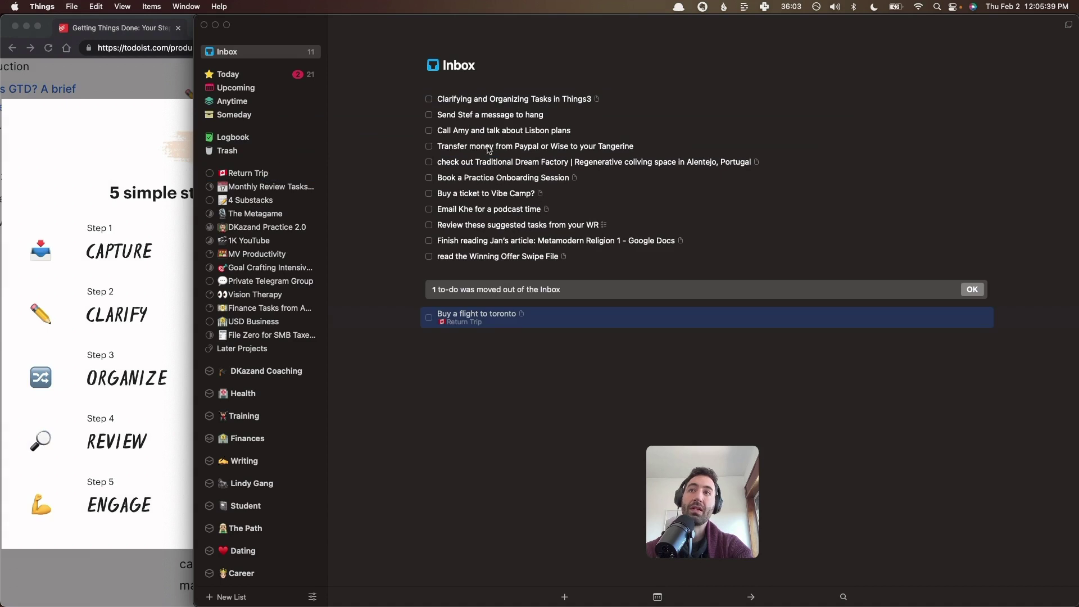
click(261, 178)
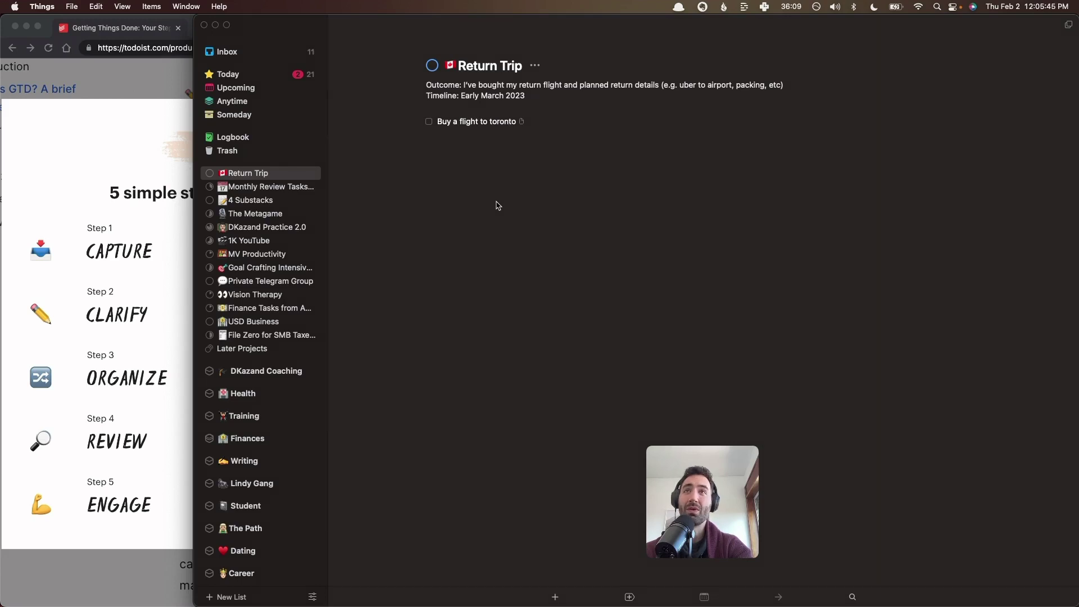
Set then remove a February 21 start date, and move Return Trip above Later Projects
click(534, 66)
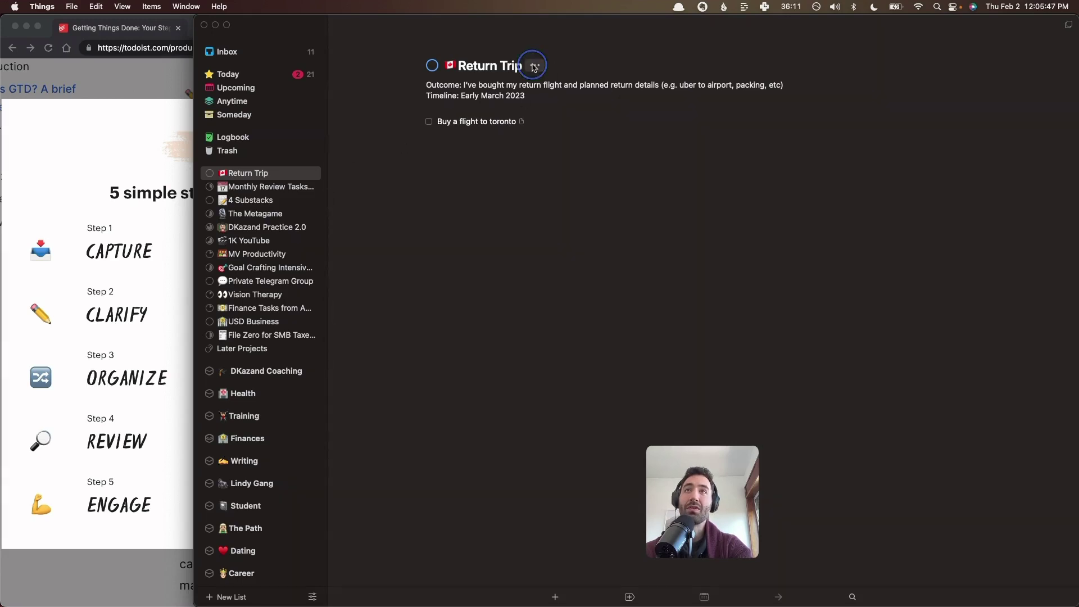
click(514, 101)
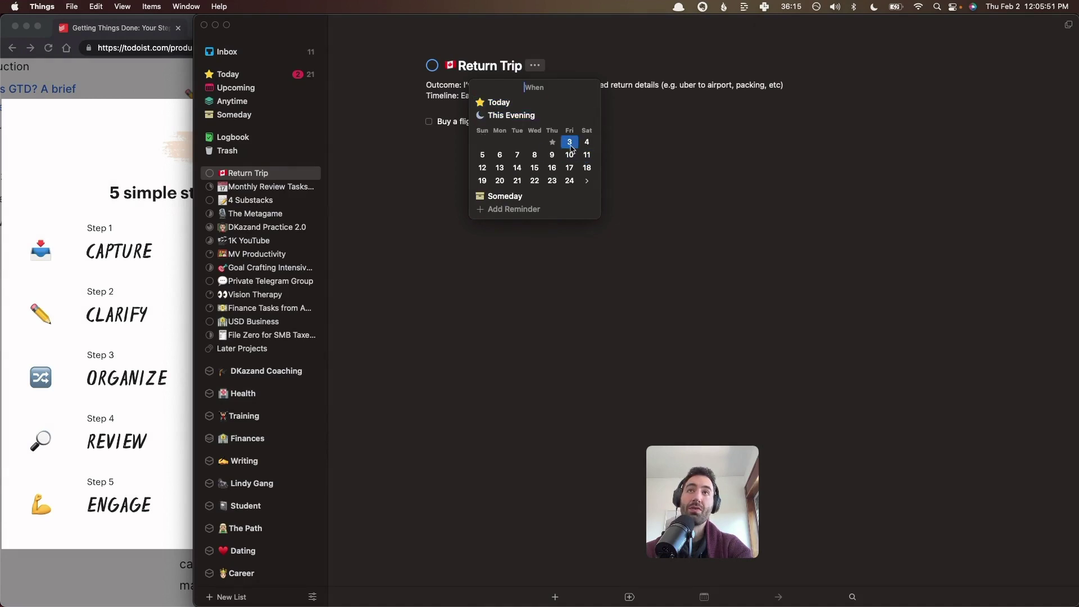
click(516, 181)
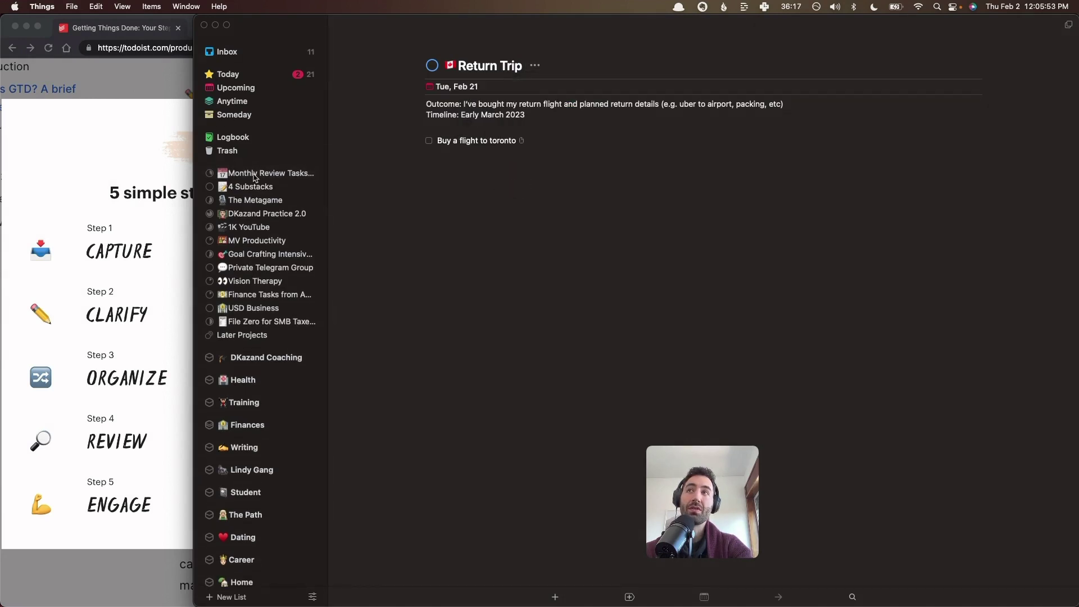
click(486, 87)
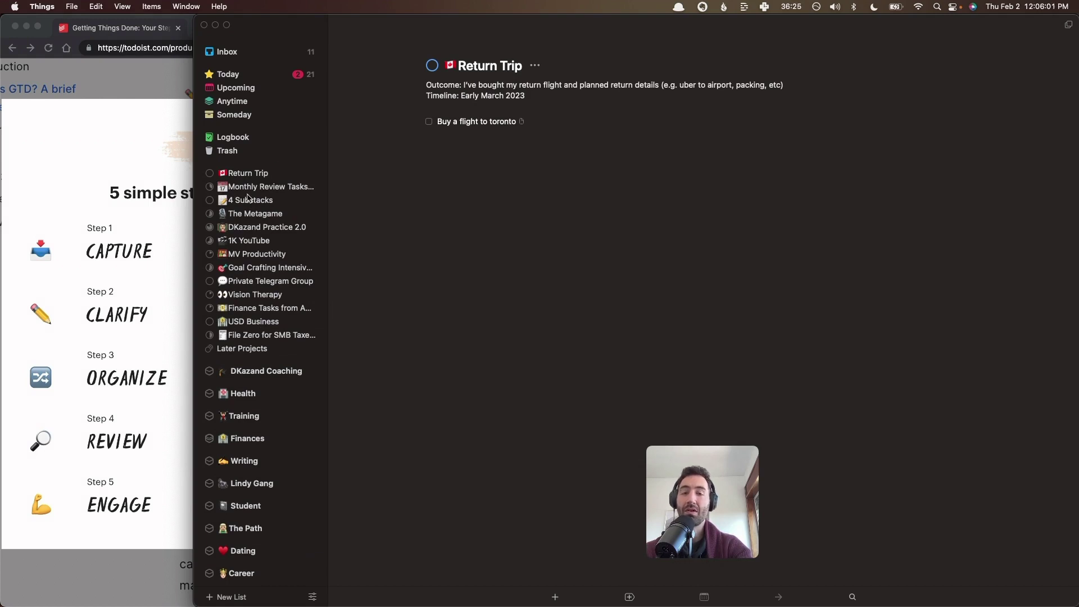
drag(248, 172, 241, 339)
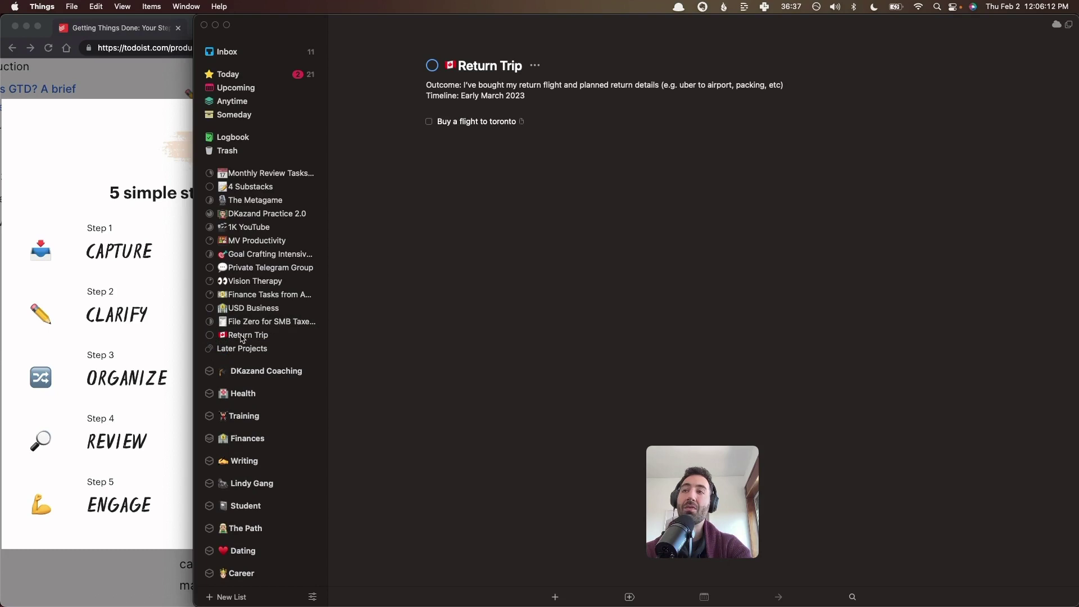
click(286, 53)
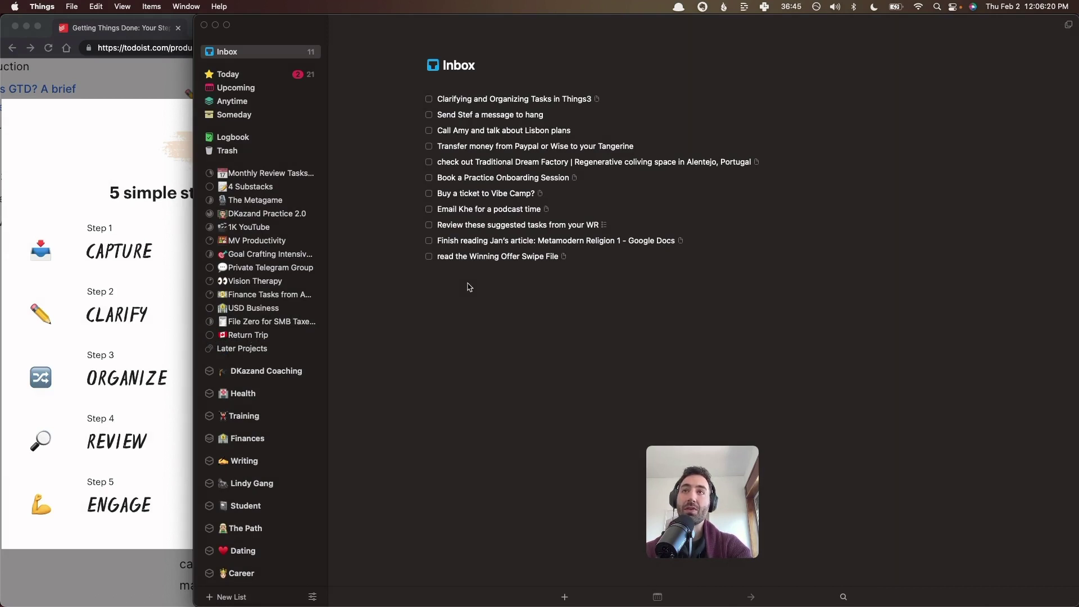
Open the Clarifying to-do and highlight its Clarify Outcome, Next Physical Action, Projects and Areas lines
double_click(473, 100)
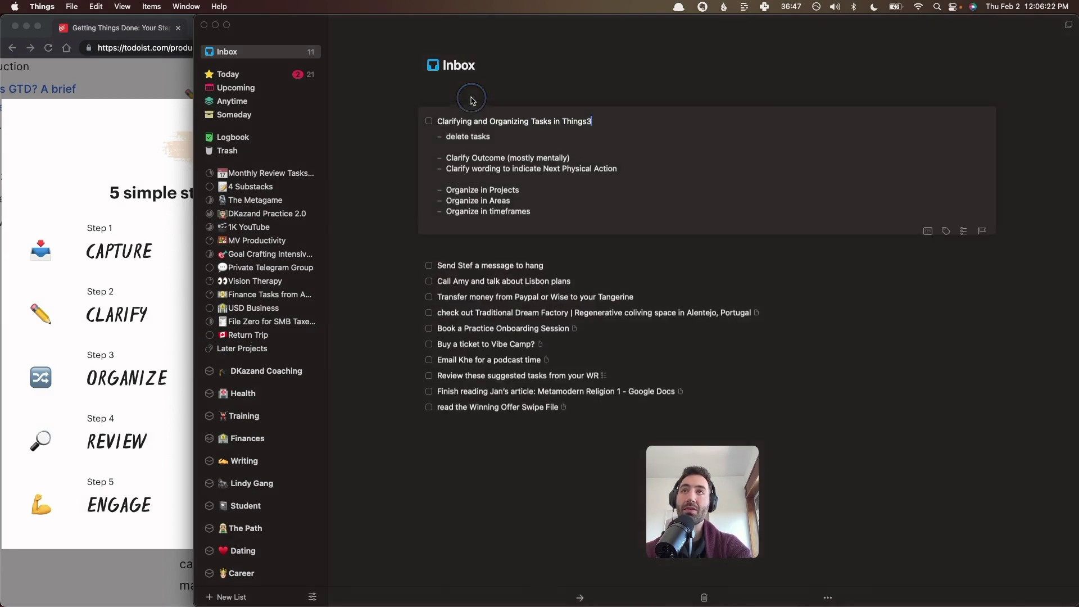
click(437, 150)
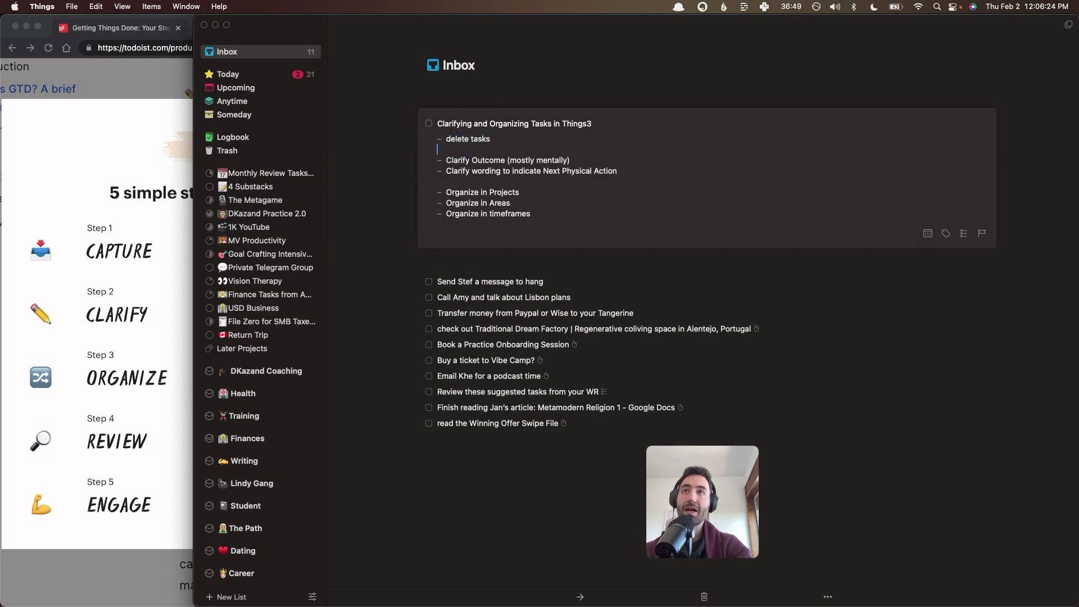
key(shift+Down)
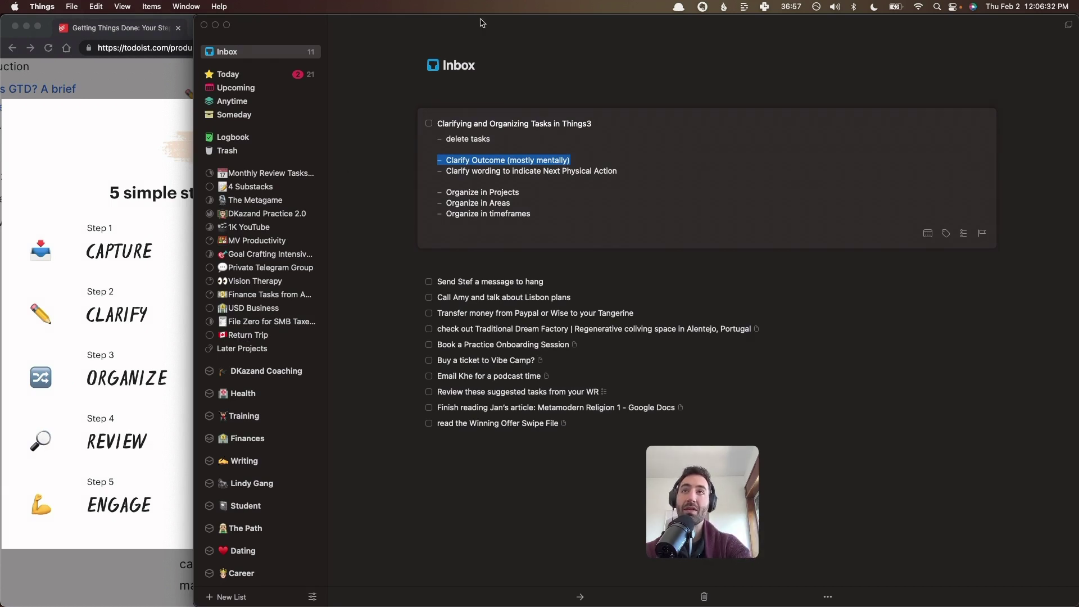
triple_click(531, 171)
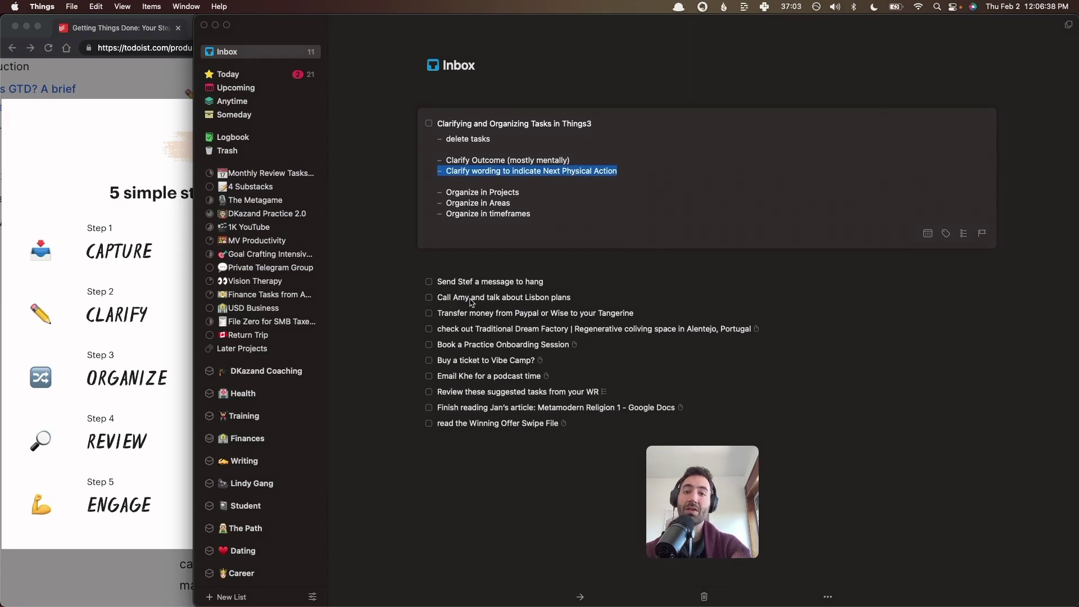
click(456, 194)
drag(437, 192, 519, 193)
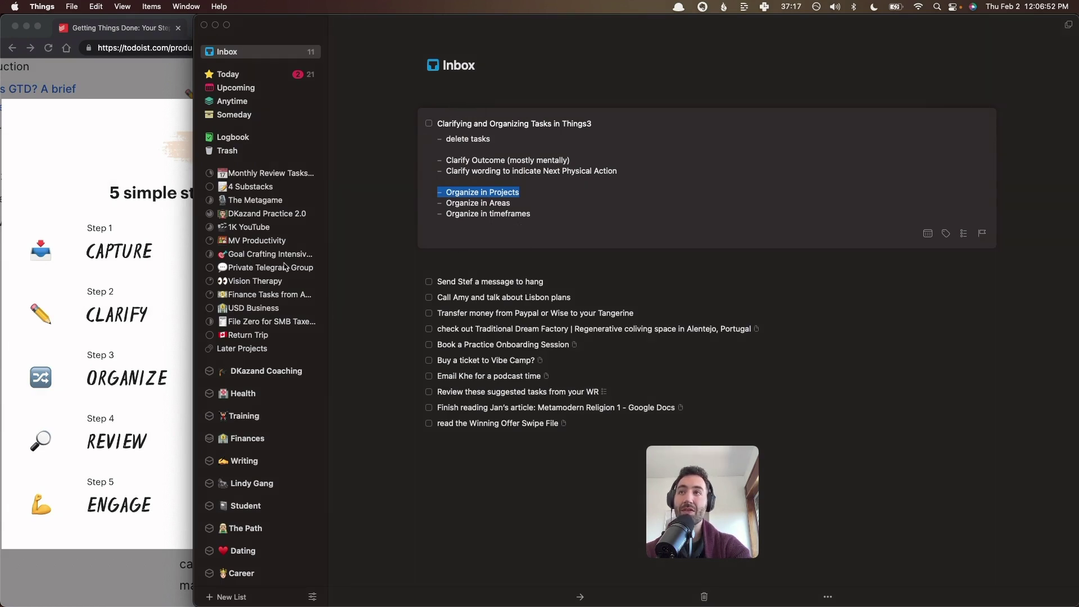
triple_click(515, 202)
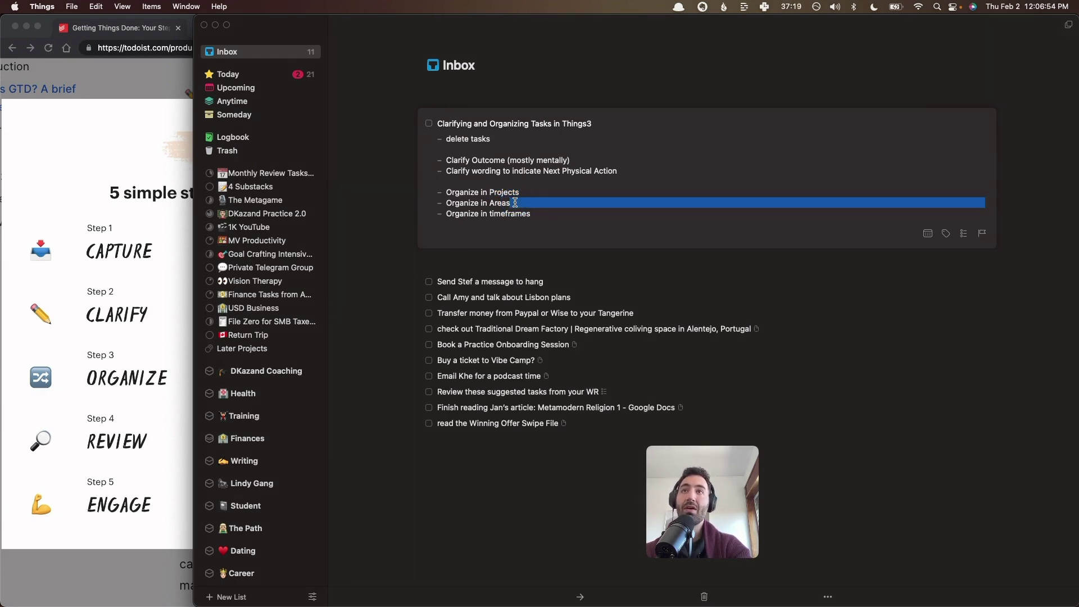
scroll(249, 462, down, 4)
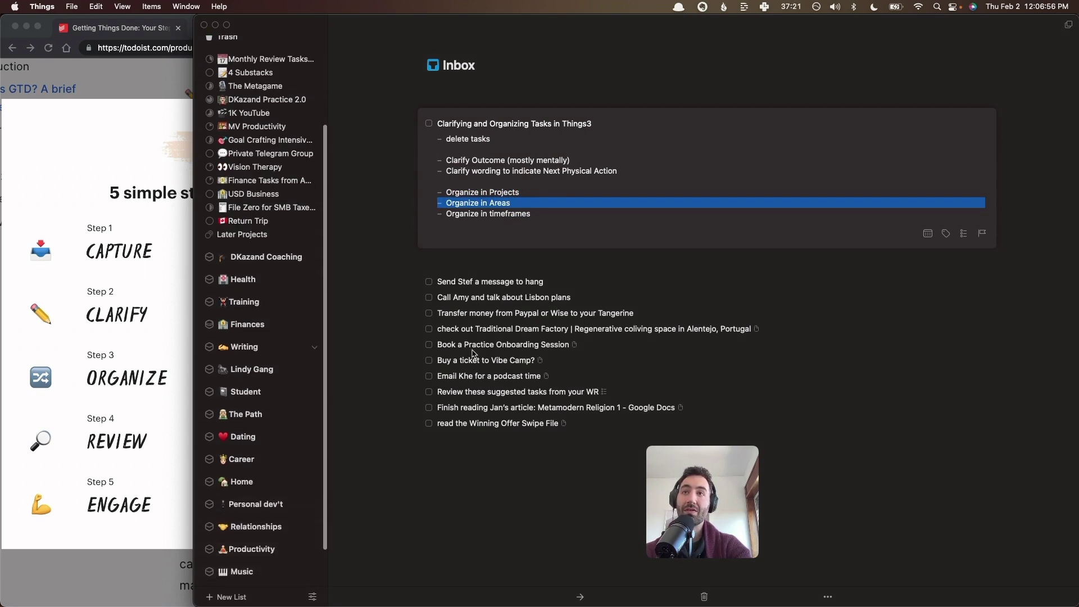
Open the Paypal-to-Tangerine transfer to-do and move it via Cmd+Shift+M to Finance Tasks from Aaron
click(512, 463)
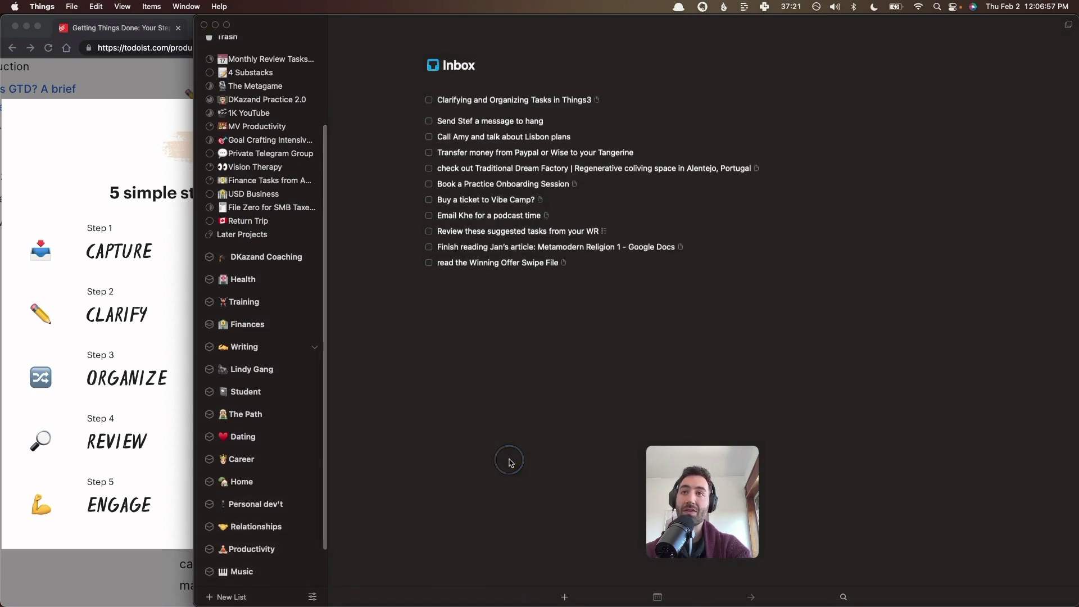
click(466, 145)
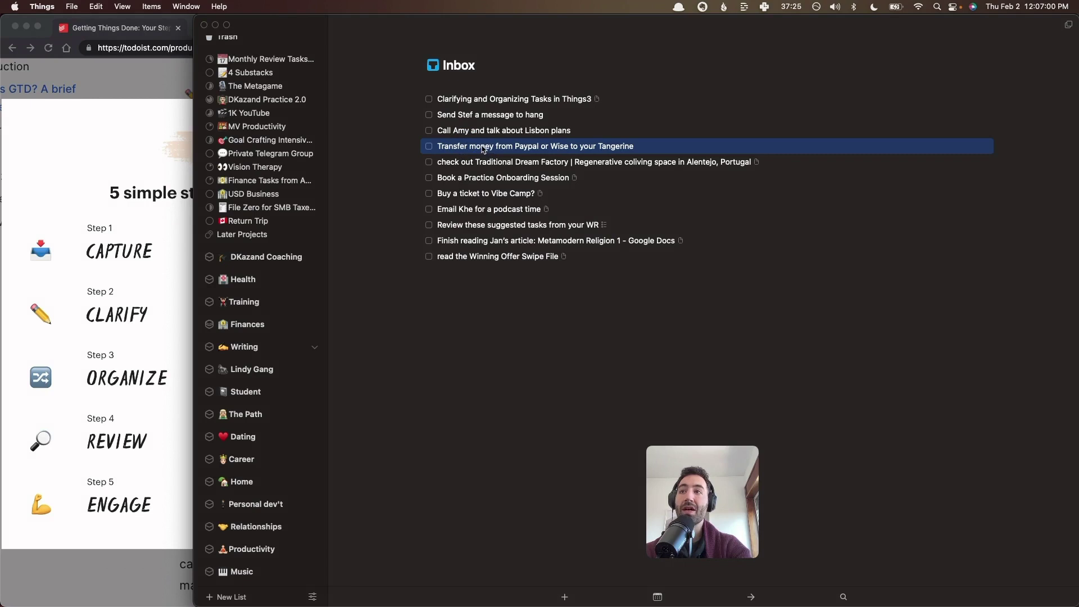
mouse_move(483, 149)
mouse_down()
mouse_move(284, 347)
mouse_move(272, 323)
mouse_move(492, 134)
mouse_up()
double_click(493, 135)
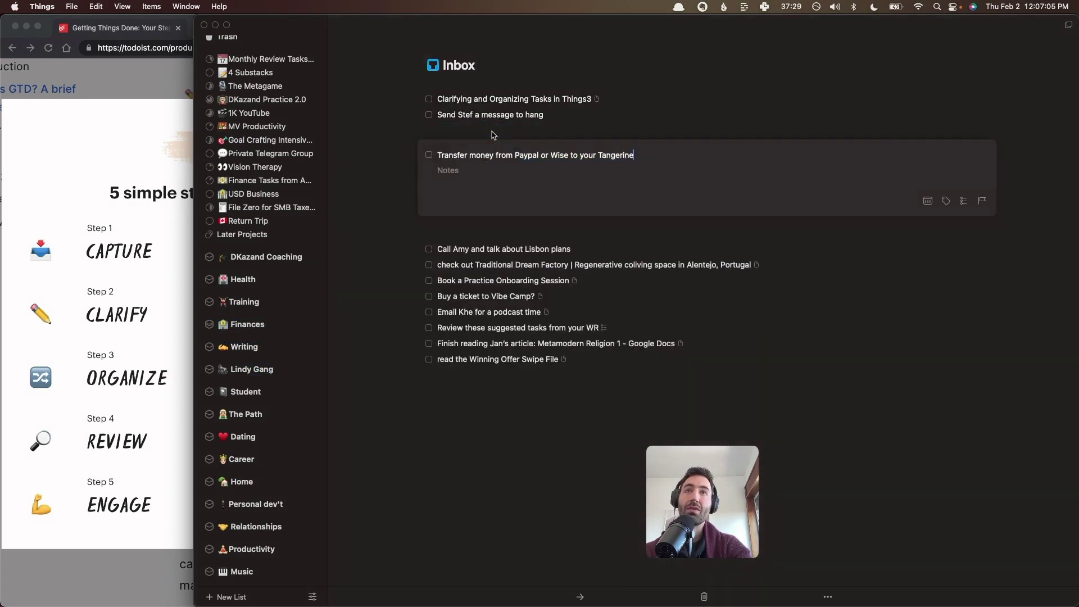
key(super+shift+m)
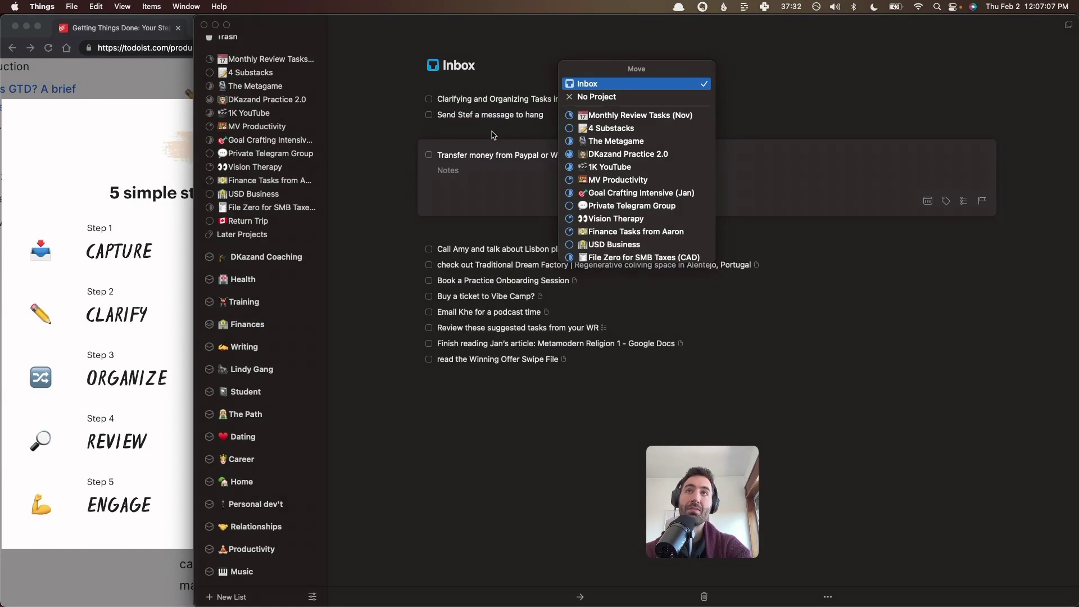
text(fine)
key(Return)
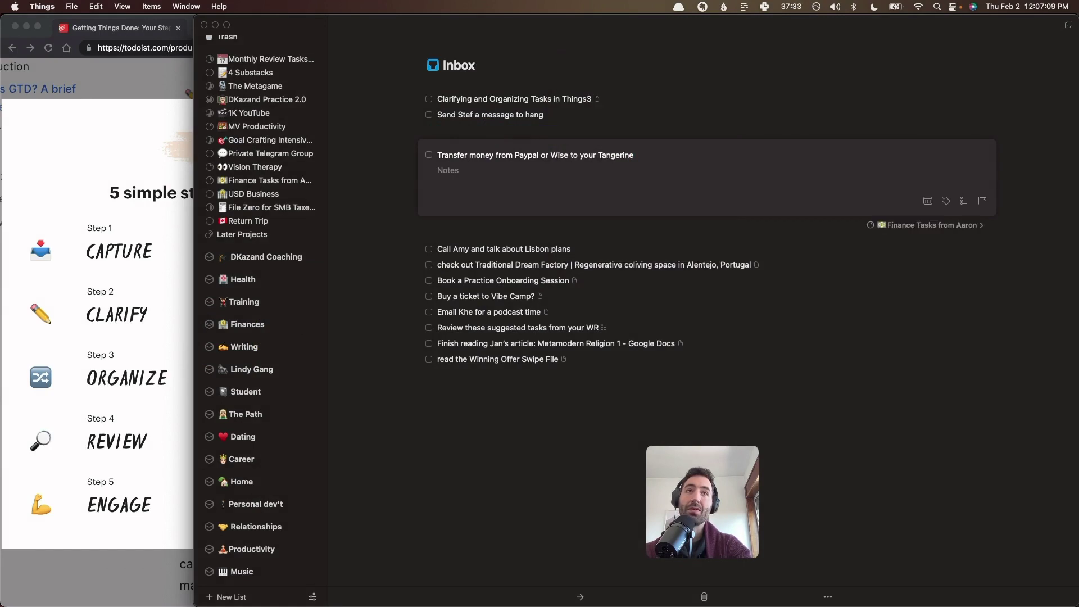
Refile the transfer to-do into the Finances area, then reopen Clarifying notes at Organize in timeframes
key(super+shift+m)
text(fin)
key(Down)
key(Return)
key(super+shift+m)
text(fin)
key(Return)
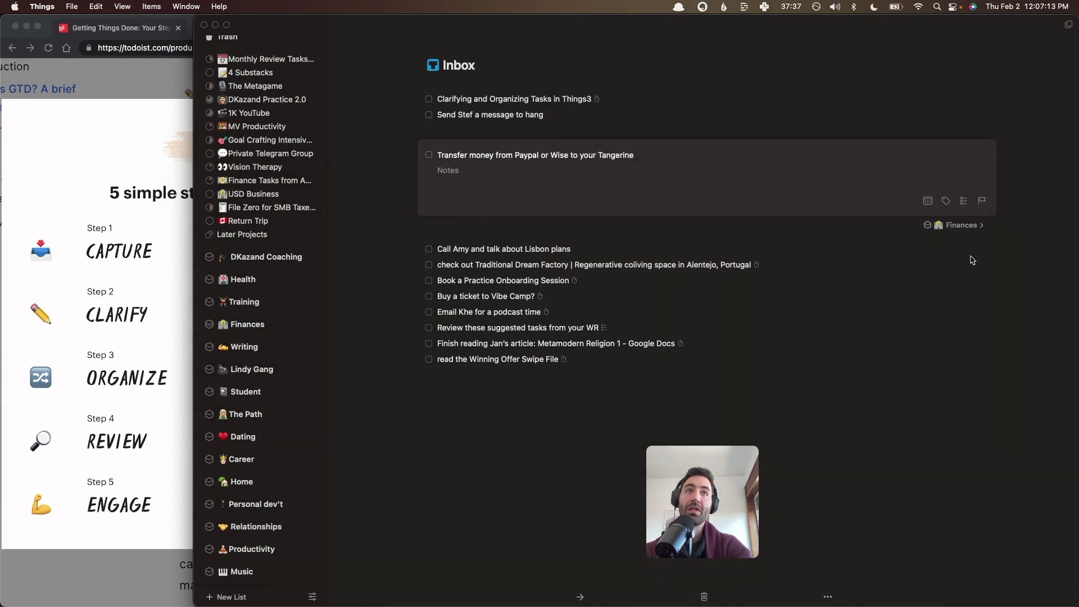
key(Escape)
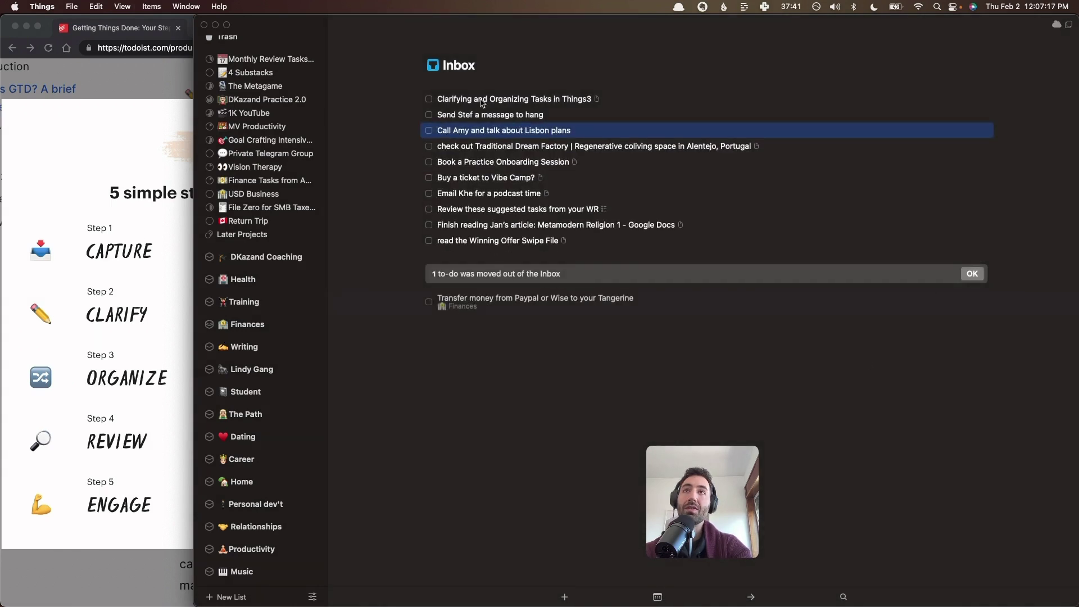
double_click(480, 100)
triple_click(502, 213)
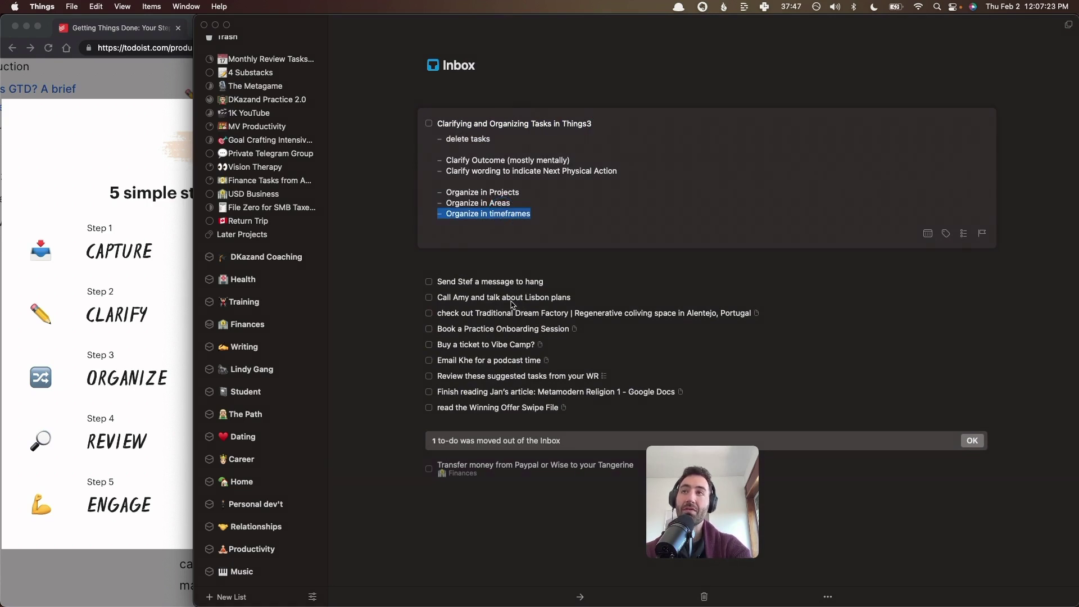
Collapse the Clarifying to-do and scroll the sidebar back to the top
click(478, 509)
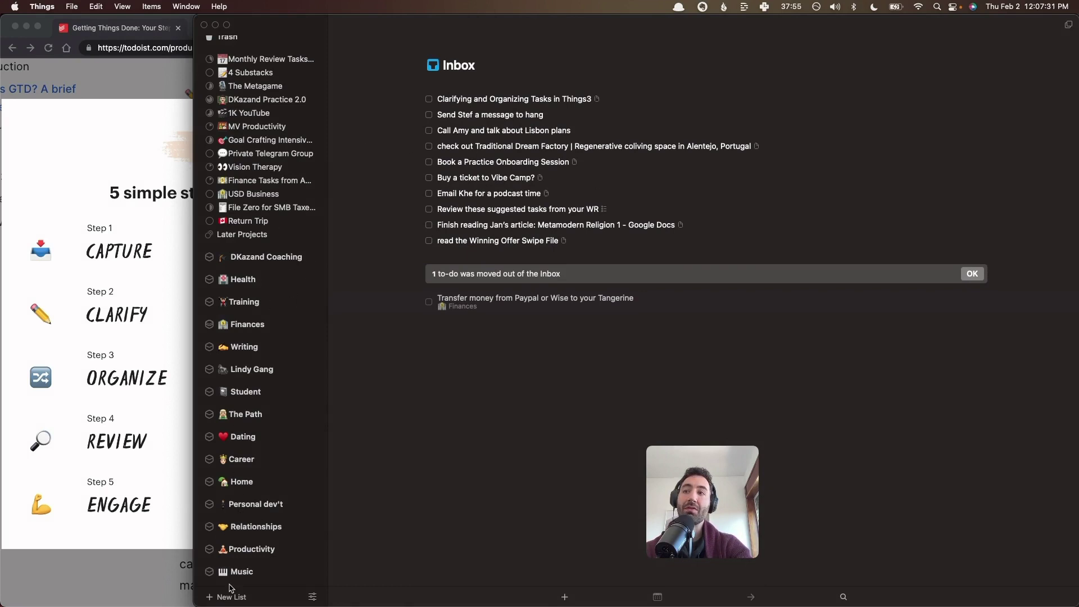
scroll(275, 306, up, 1)
scroll(275, 307, up, 4)
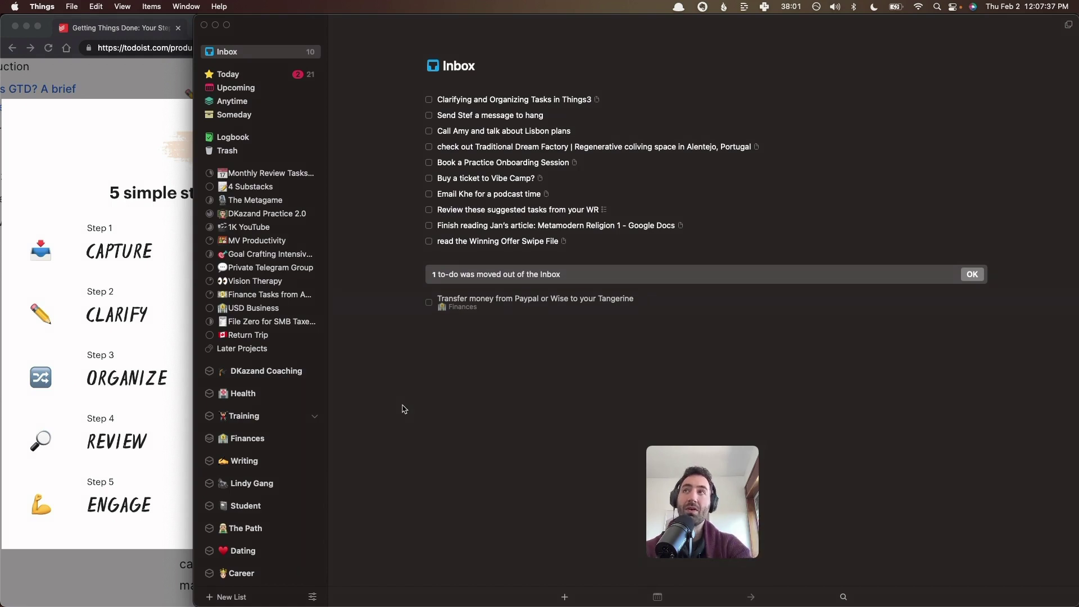
Scroll through the Today list, then go back to the Inbox and reopen the Clarifying to-do's notes
click(243, 81)
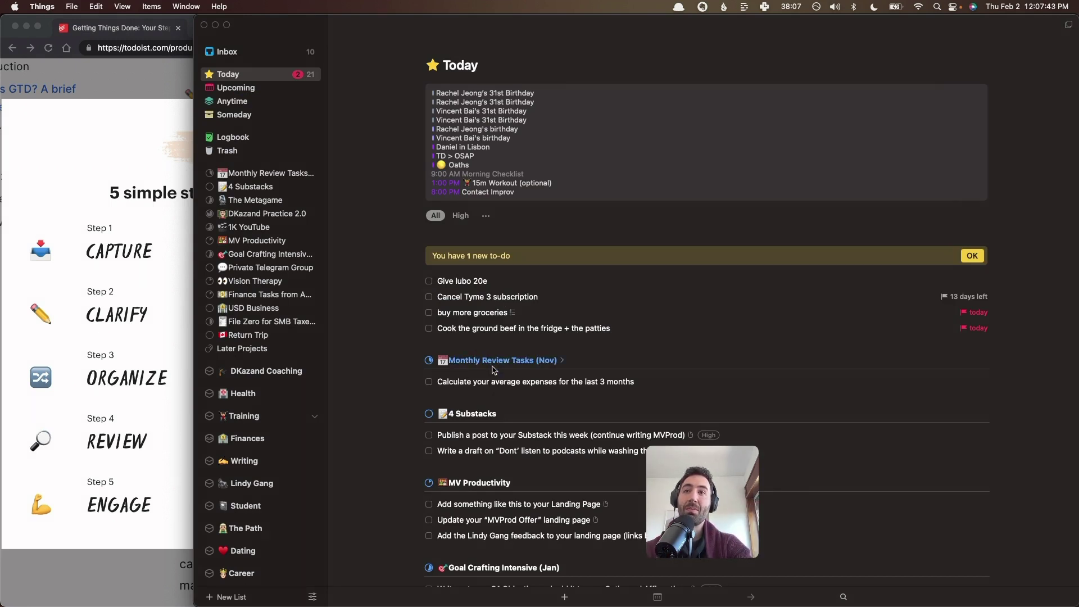
scroll(486, 544, down, 3)
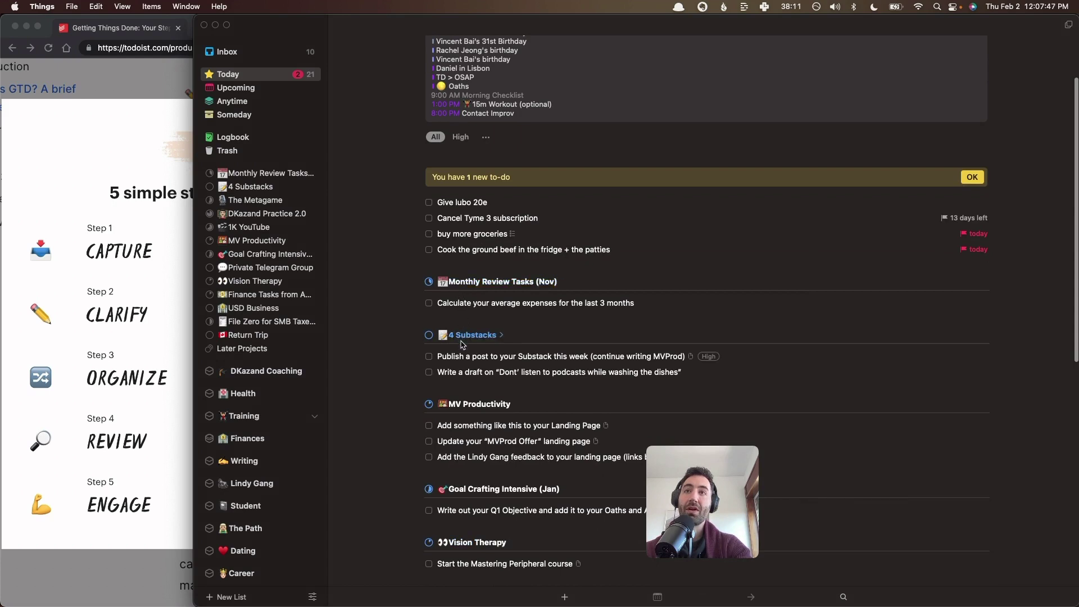
scroll(460, 490, down, 2)
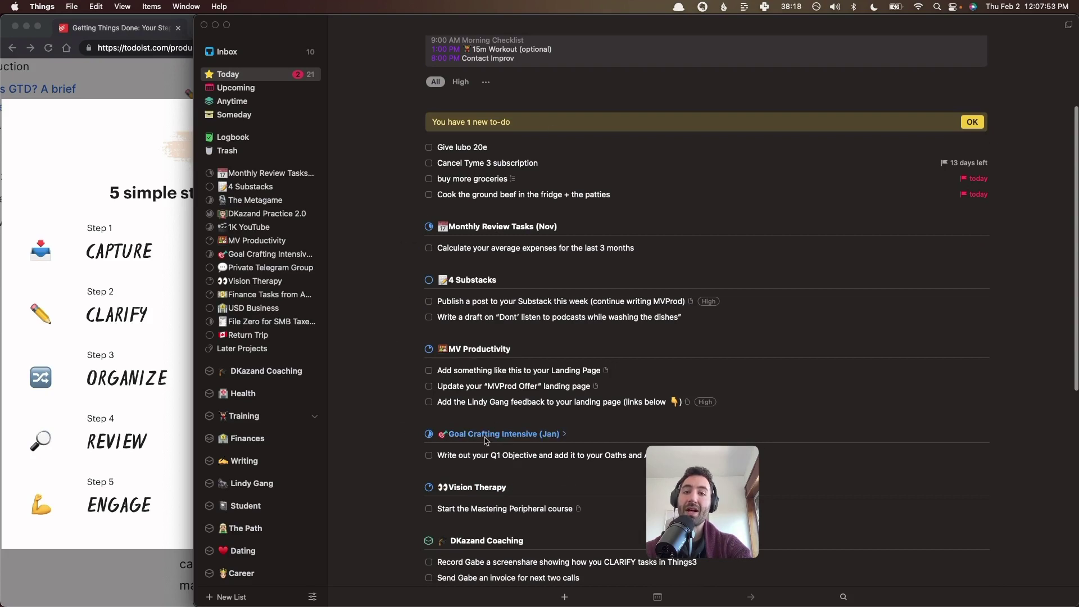
scroll(486, 445, up, 5)
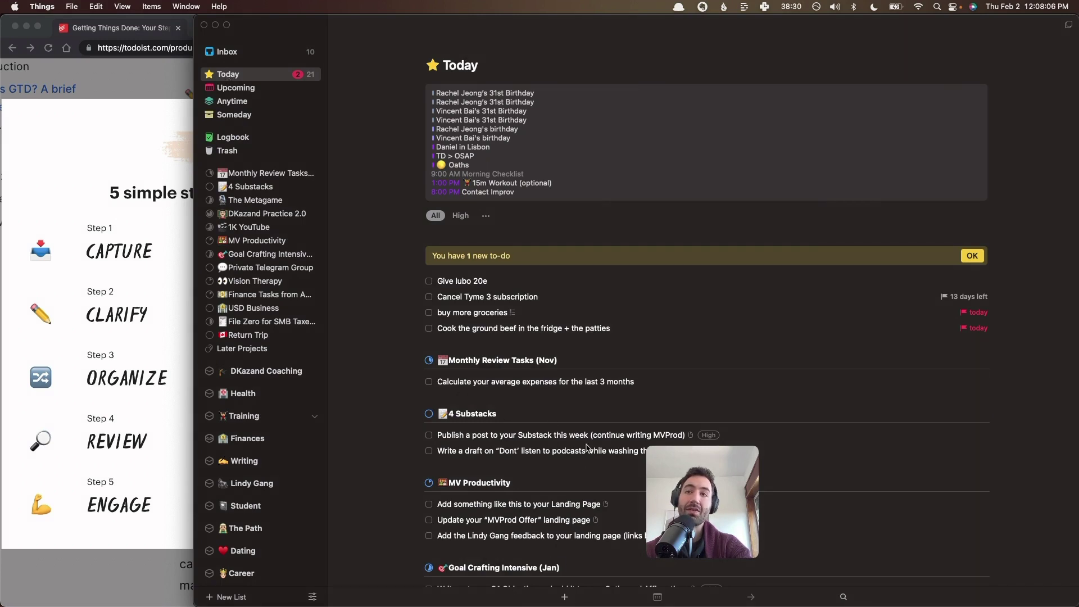
click(253, 54)
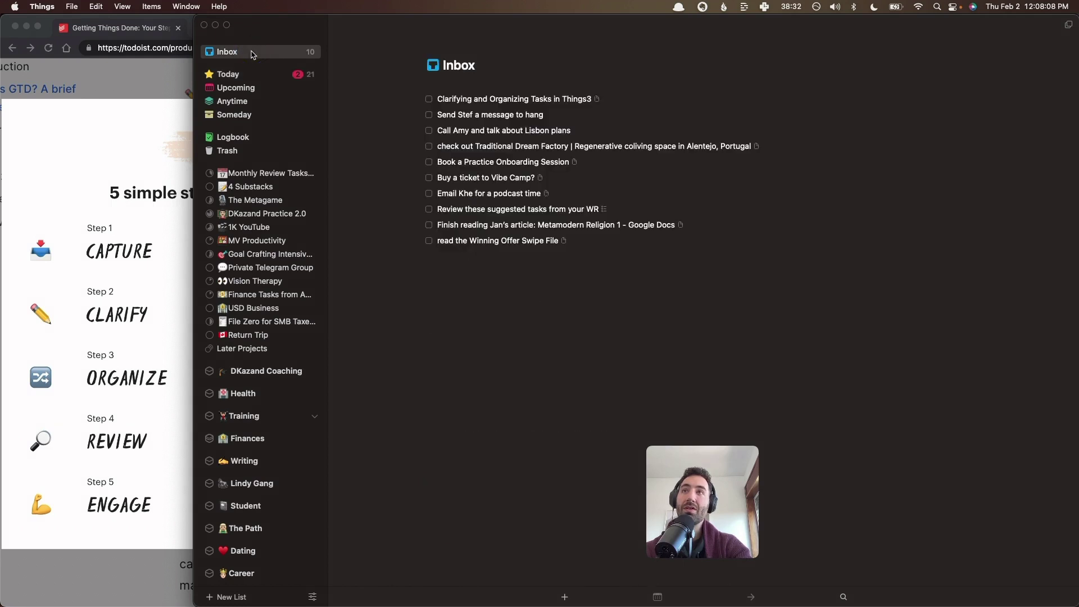
double_click(495, 101)
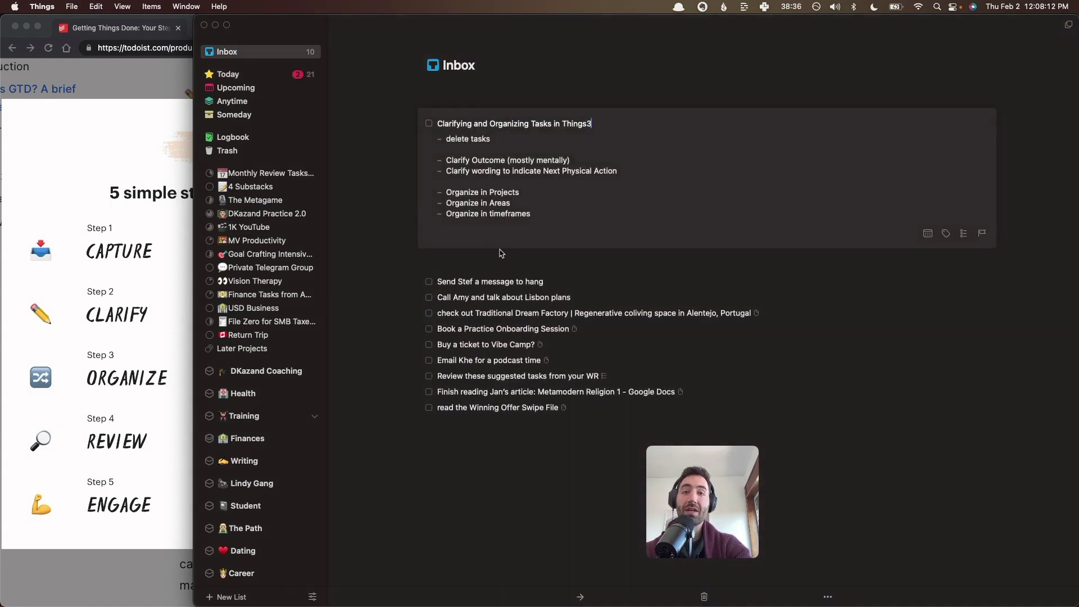